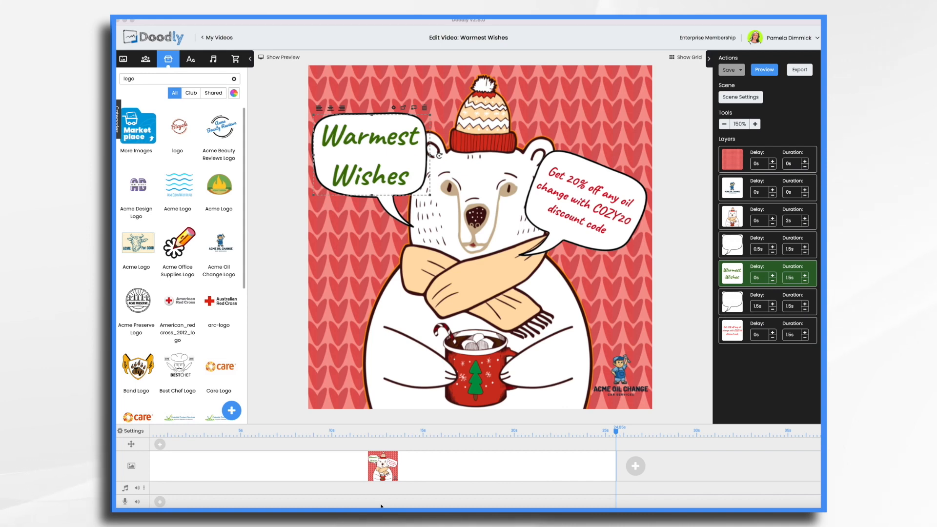
Play a preview of the Warmest Wishes video and close it
click(772, 69)
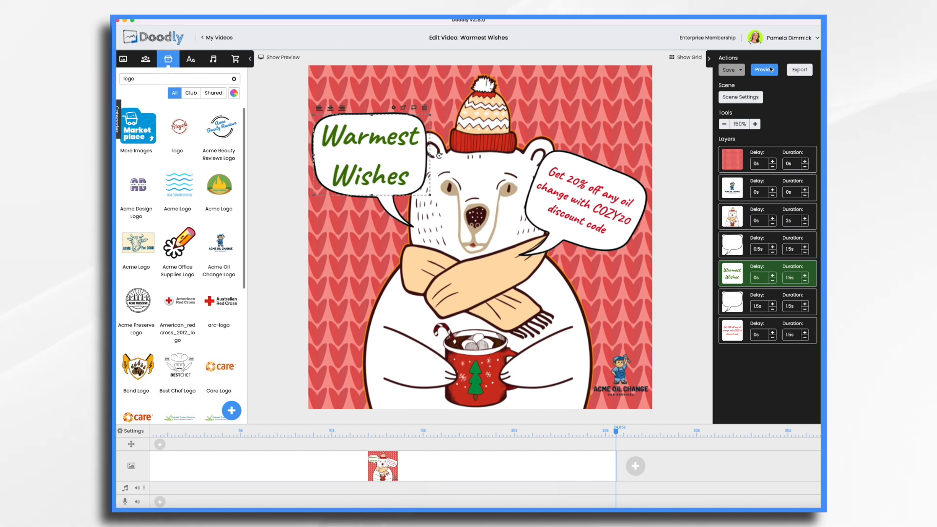
click(764, 69)
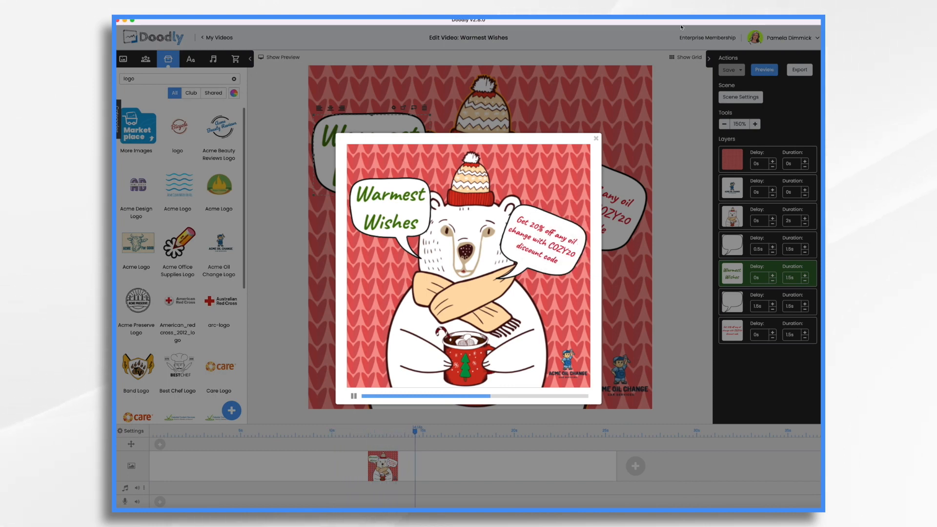
click(596, 139)
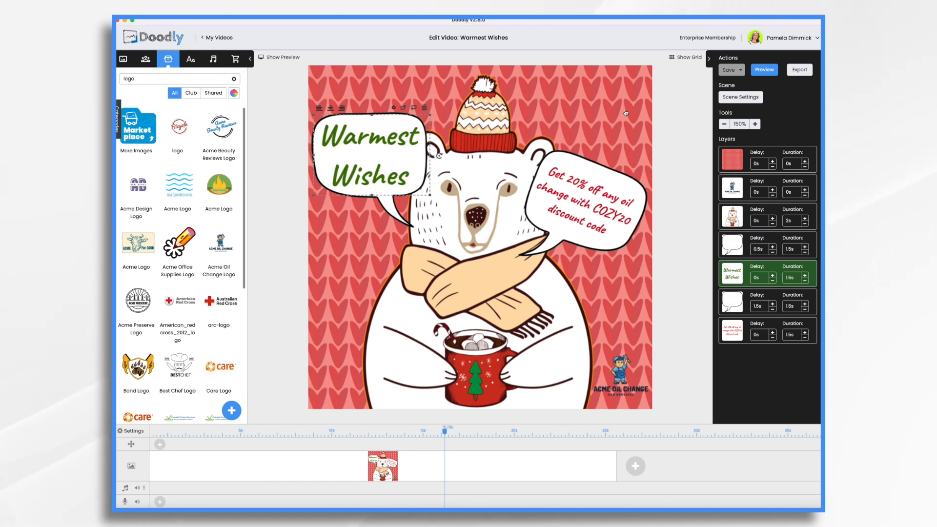
Inspect the knitted background, Acme Oil Change logo, first speech bubble and Warmest Wishes text layers one by one
click(731, 165)
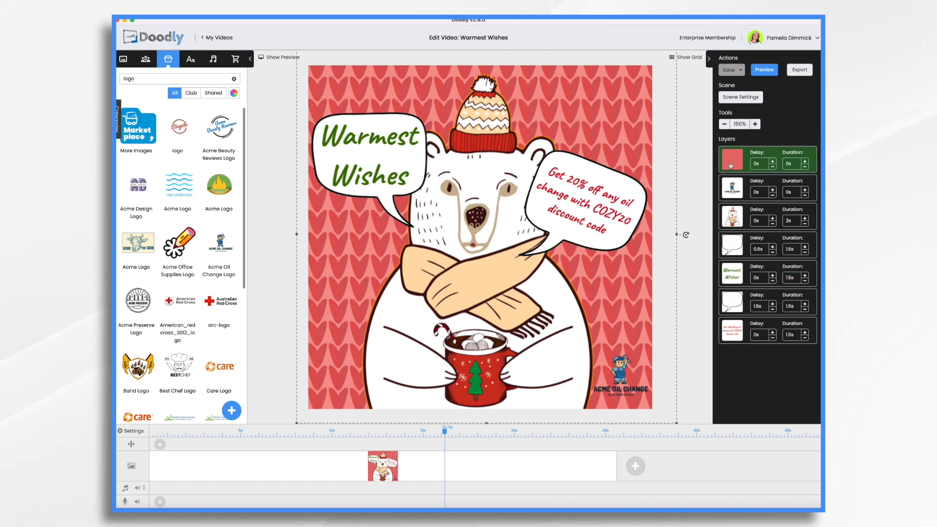
click(740, 194)
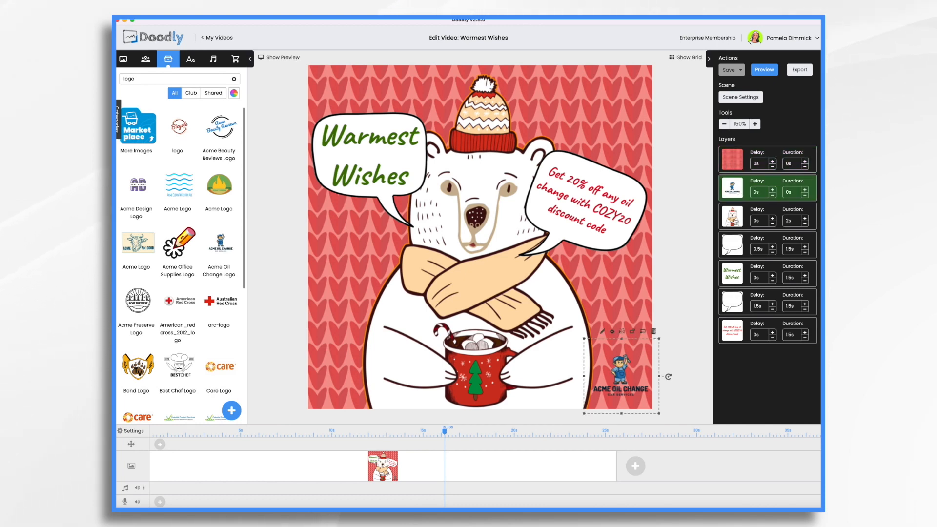
click(737, 249)
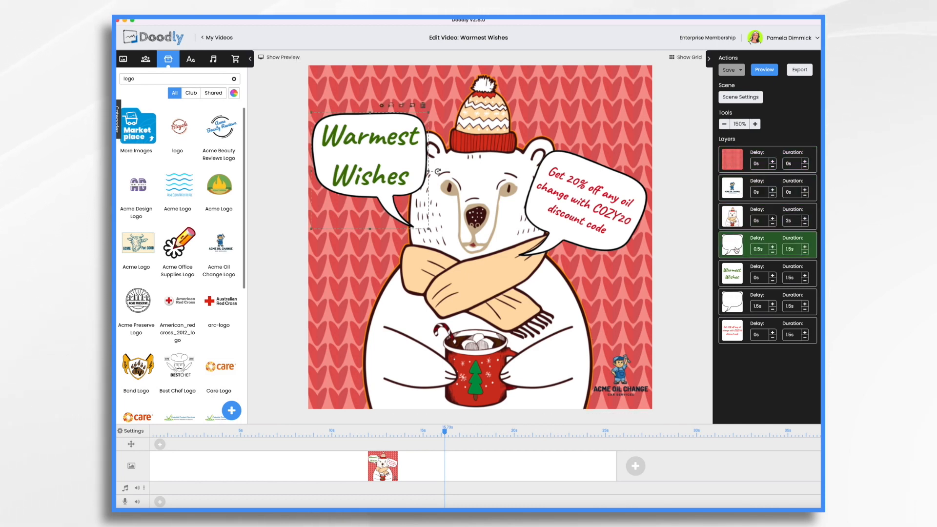
click(737, 280)
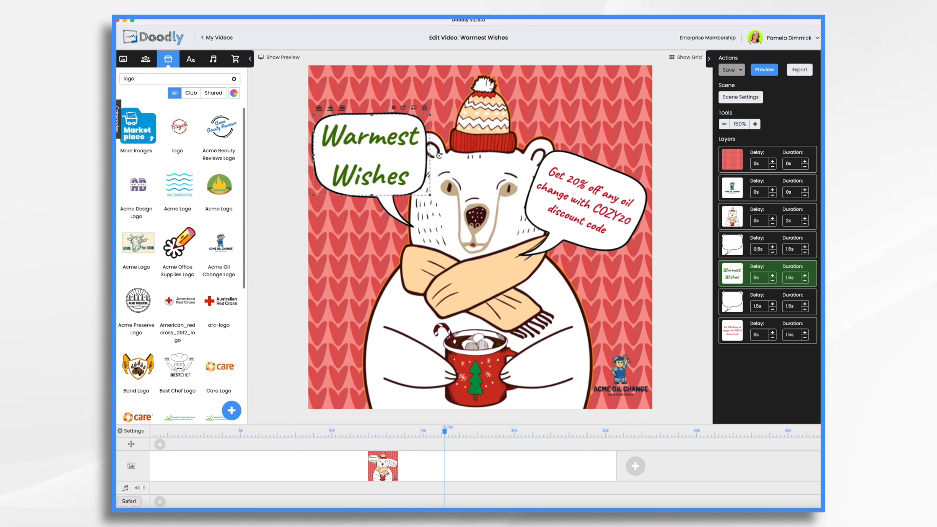
Switch to Freepik in Safari and search the images for "christmas yarn"
click(128, 508)
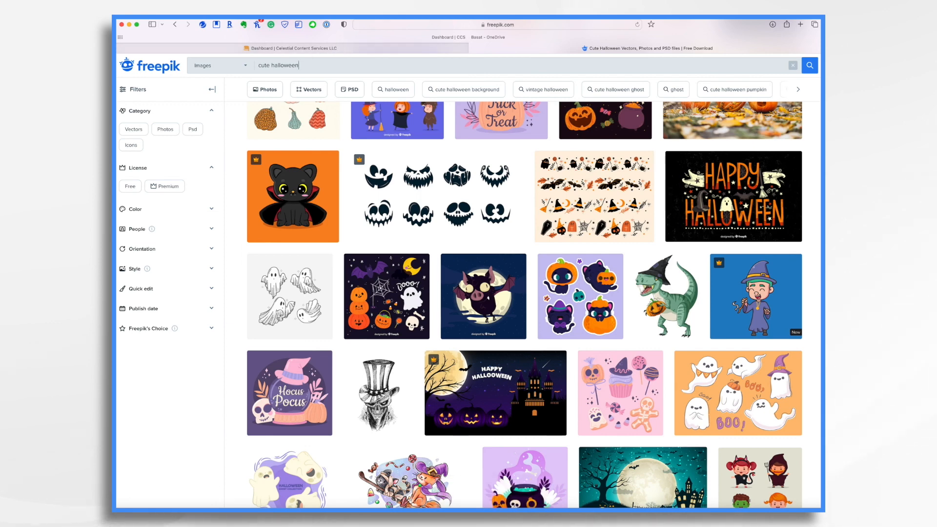
key(super+a)
key(BackSpace)
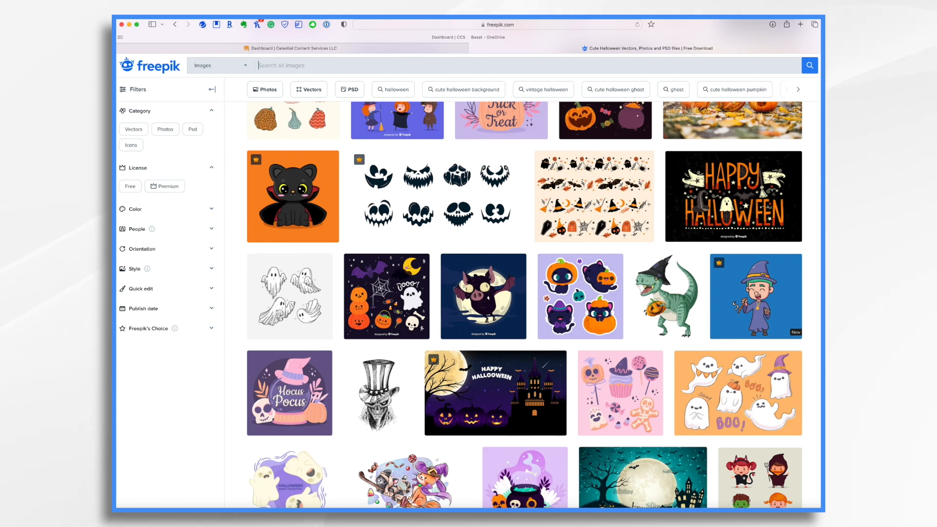
text(s yarn)
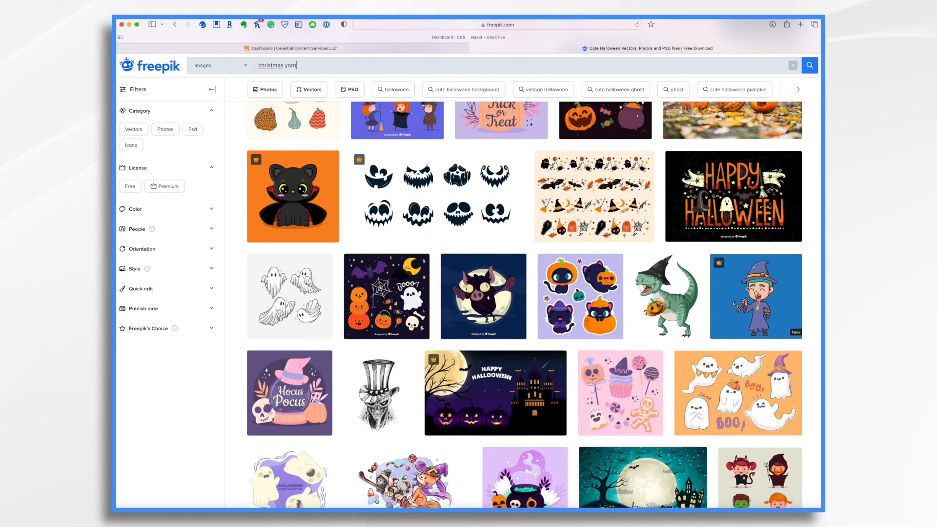
key(Return)
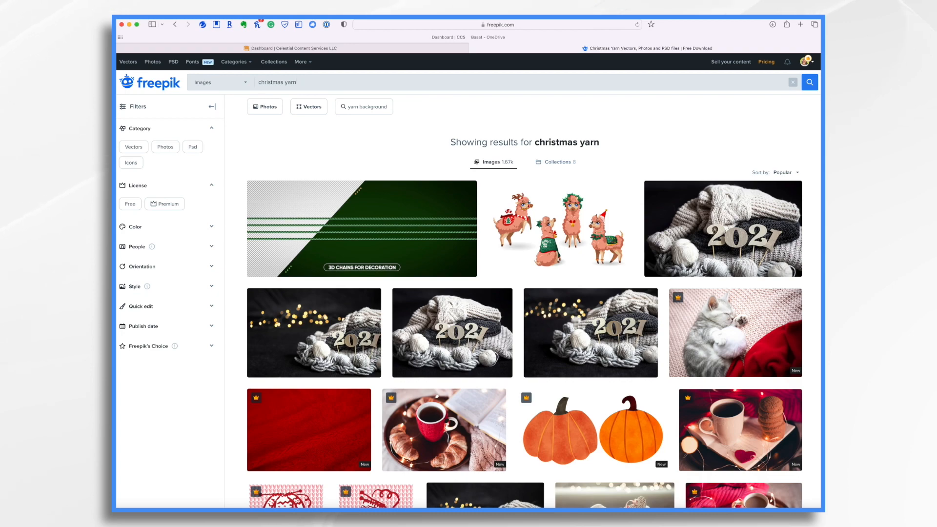
Look through the first page of christmas yarn results for a seamless knitted pattern to use as a background
scroll(213, 154, down, 5)
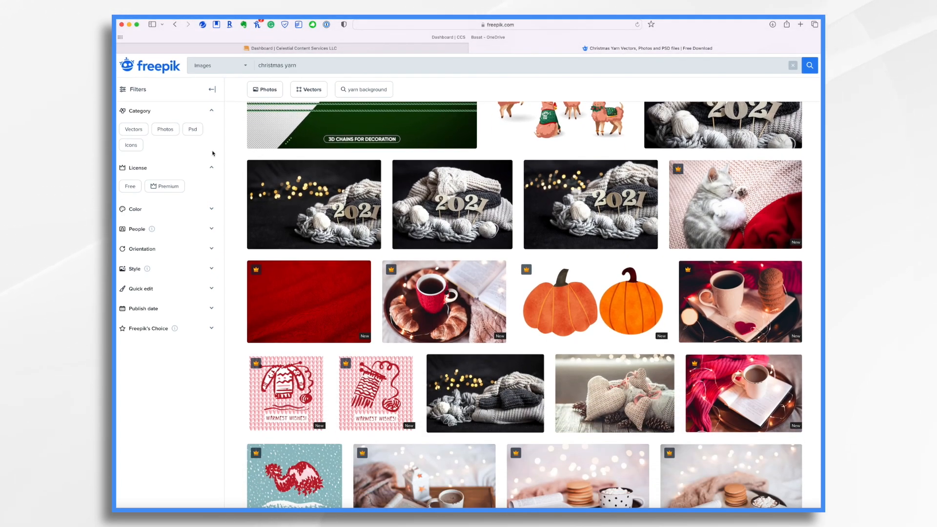
mouse_move(280, 388)
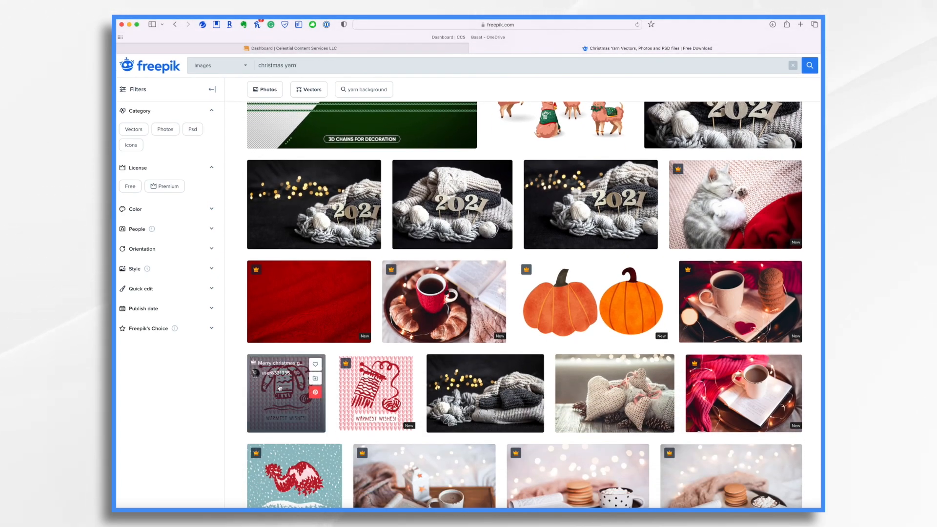
scroll(280, 388, down, 5)
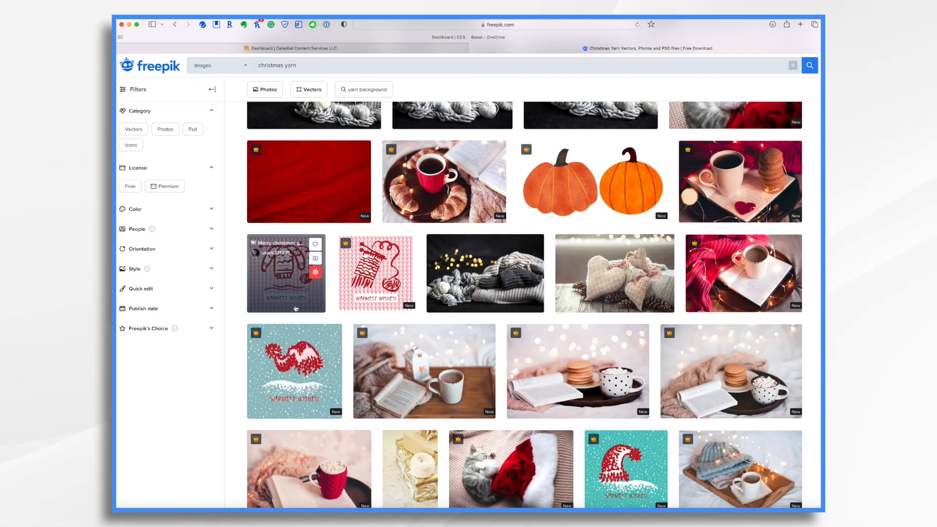
scroll(295, 308, down, 10)
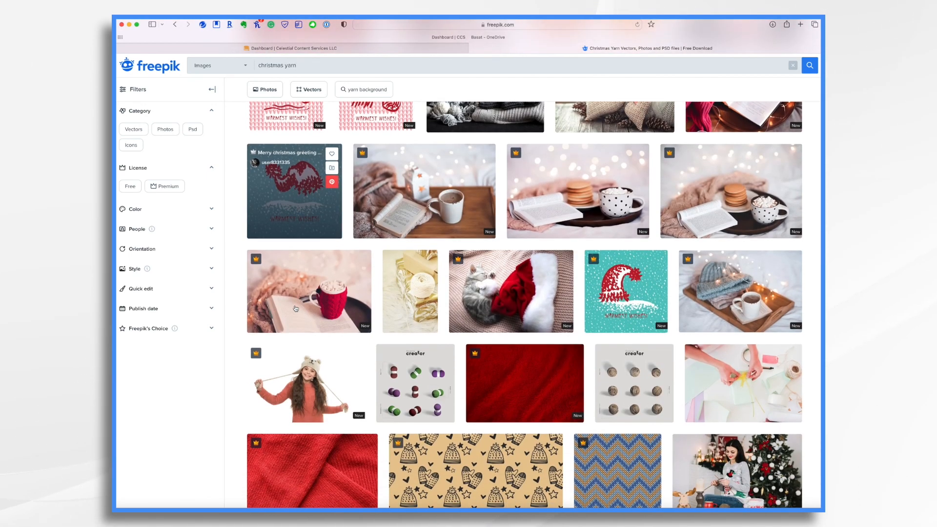
scroll(296, 309, down, 7)
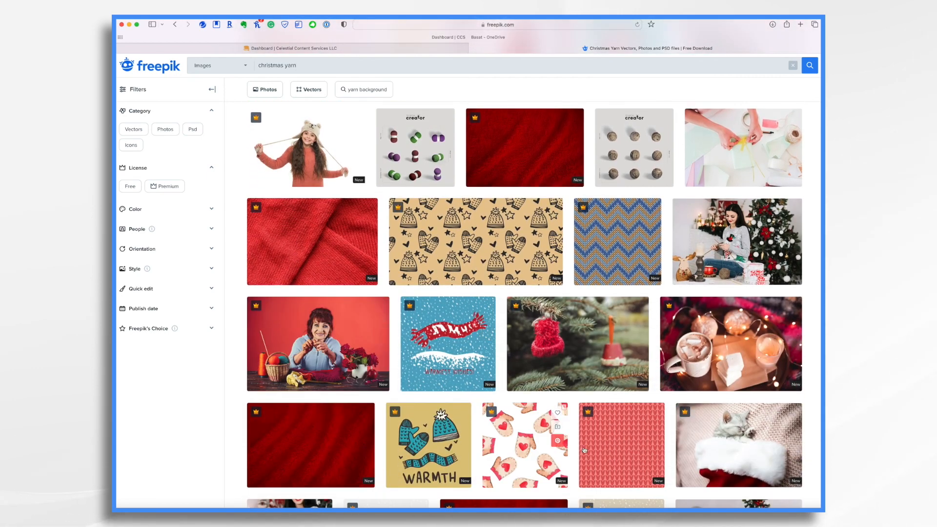
scroll(622, 447, down, 4)
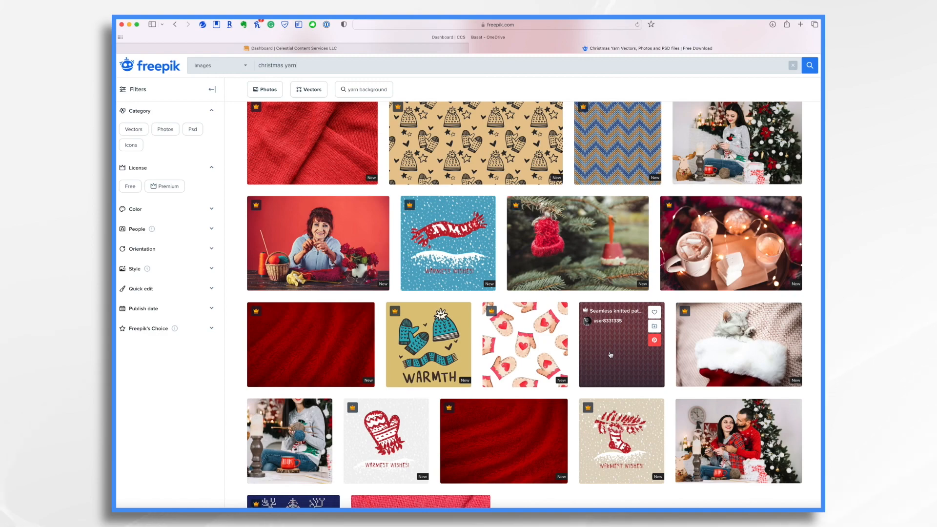
scroll(610, 355, down, 5)
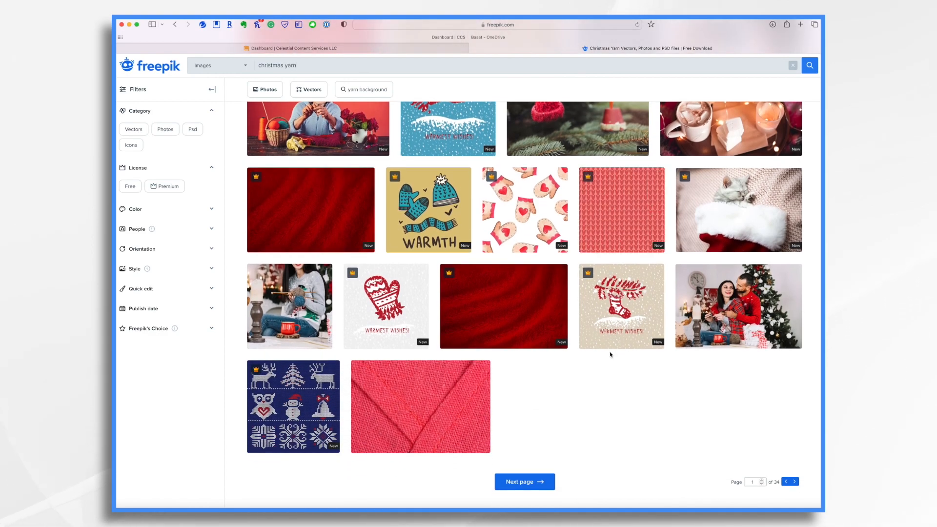
scroll(610, 355, up, 20)
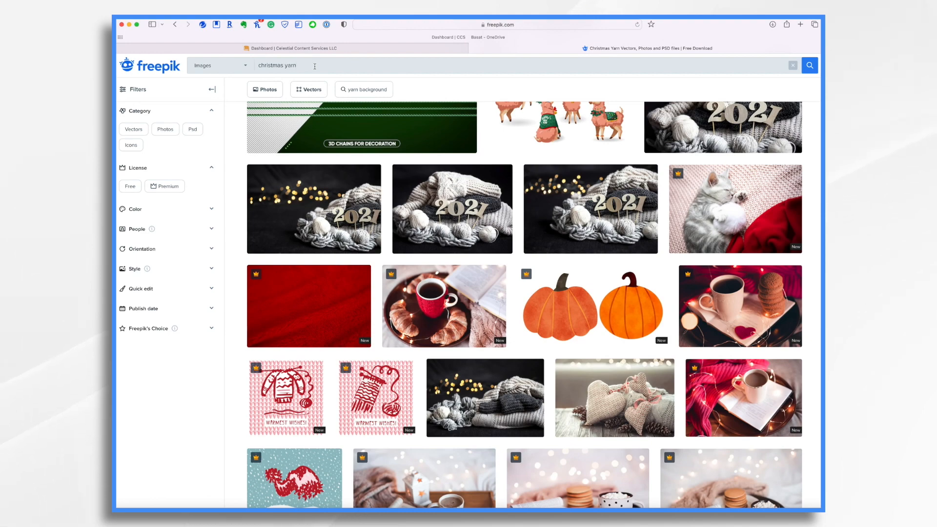
Search the images for "christmas doodle sweater" and view the polar bear in red hat illustration
click(315, 67)
key(BackSpace)
key(BackSpace)
key(BackSpace)
key(BackSpace)
text(d)
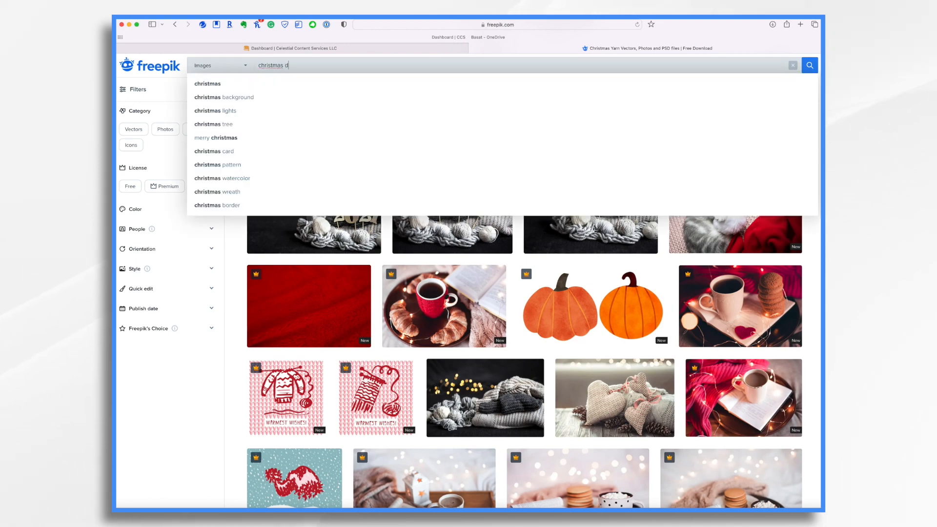
text(oodle sweater)
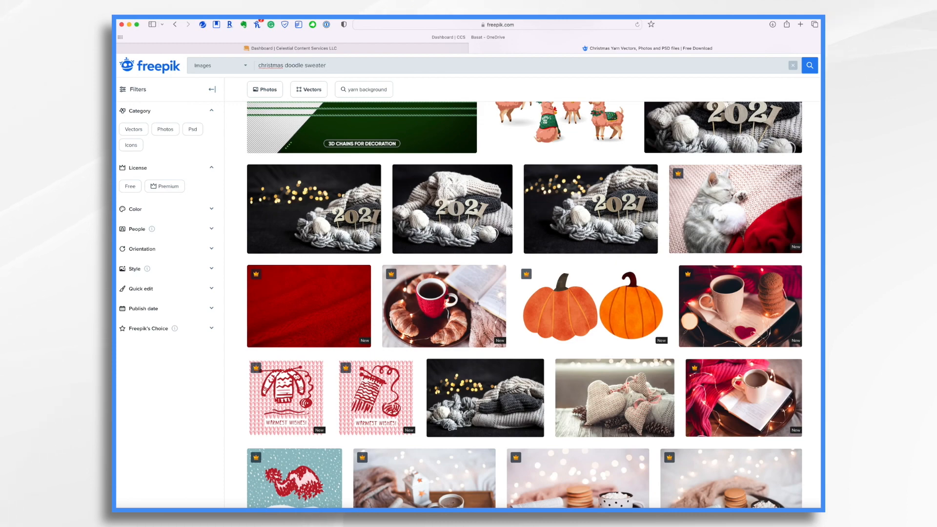
key(Return)
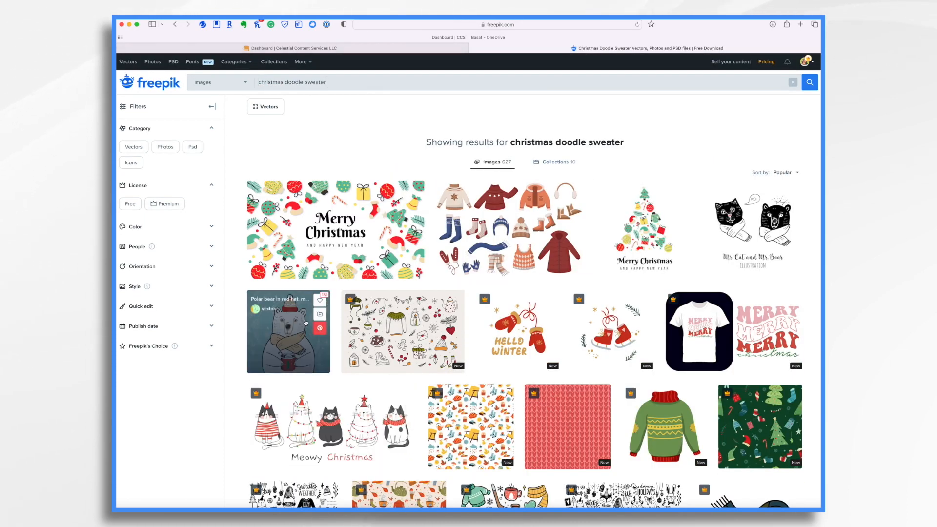
click(305, 328)
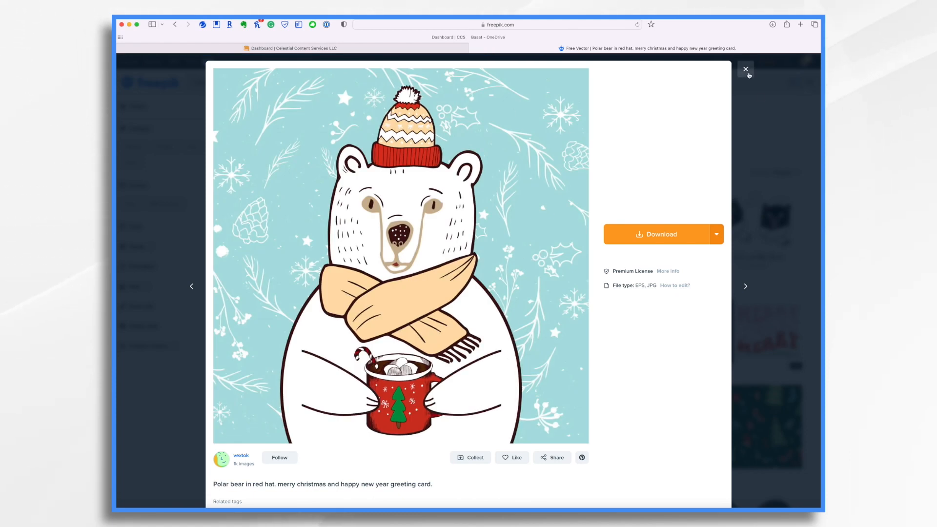
click(748, 74)
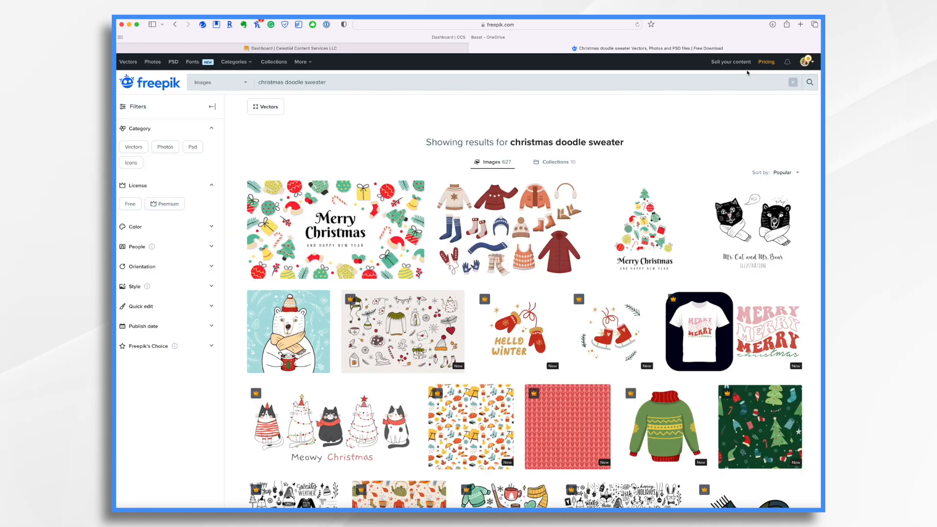
Go to remove.bg, remove the background from the polar bear image 449.jpg and download the 500 × 500 result
click(535, 25)
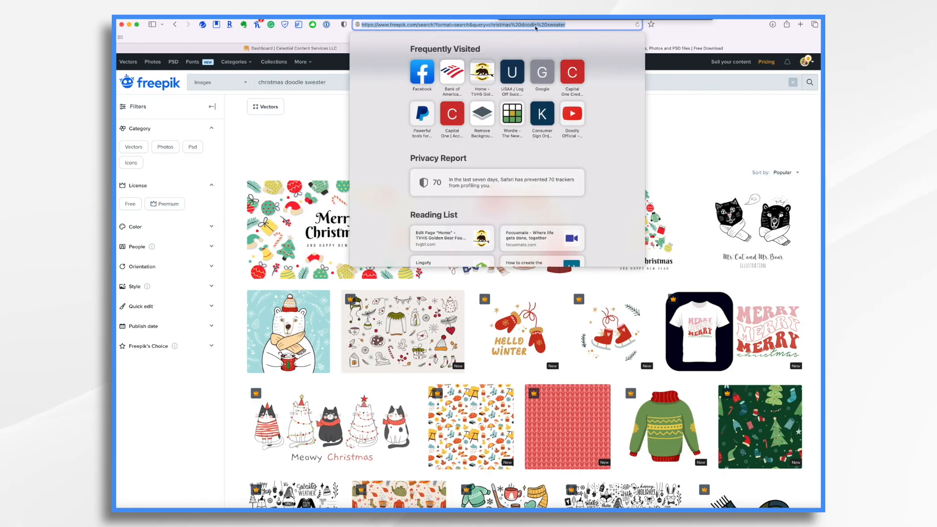
text(remo)
key(Return)
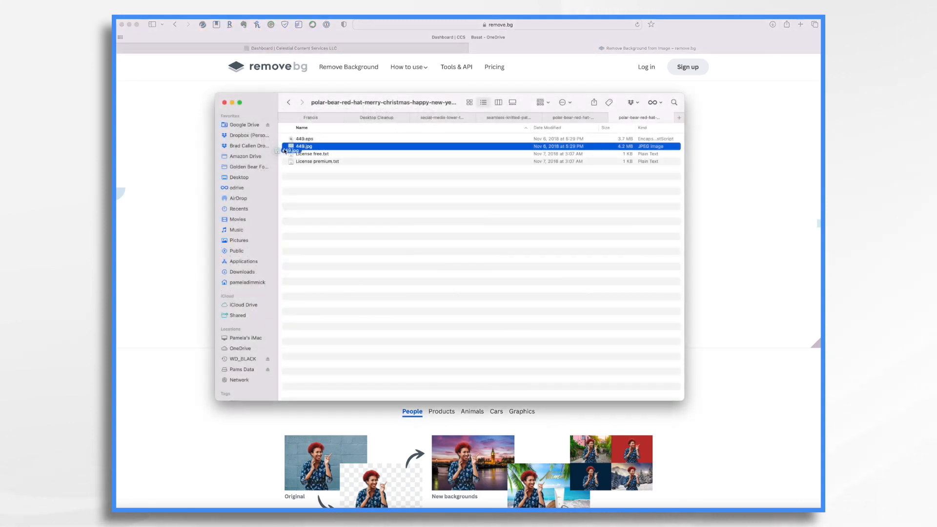
drag(285, 151, 395, 169)
drag(526, 213, 530, 215)
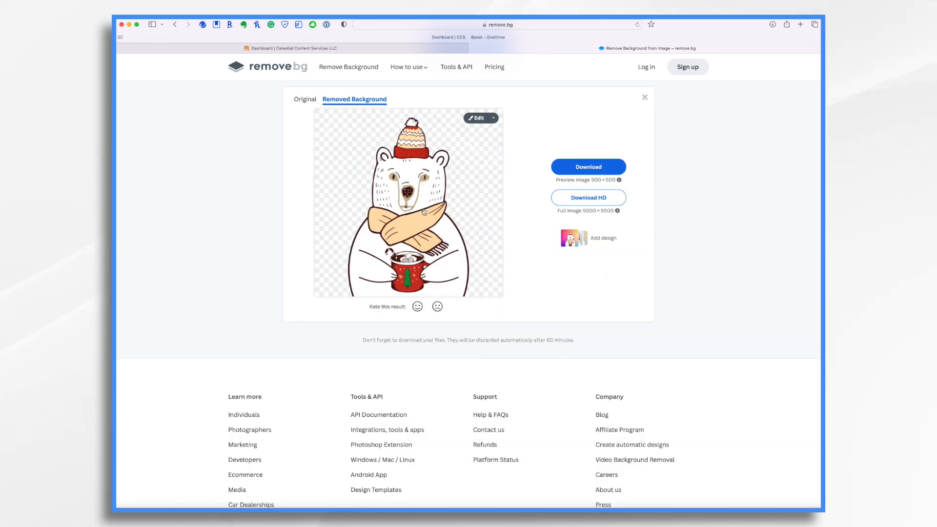
click(600, 172)
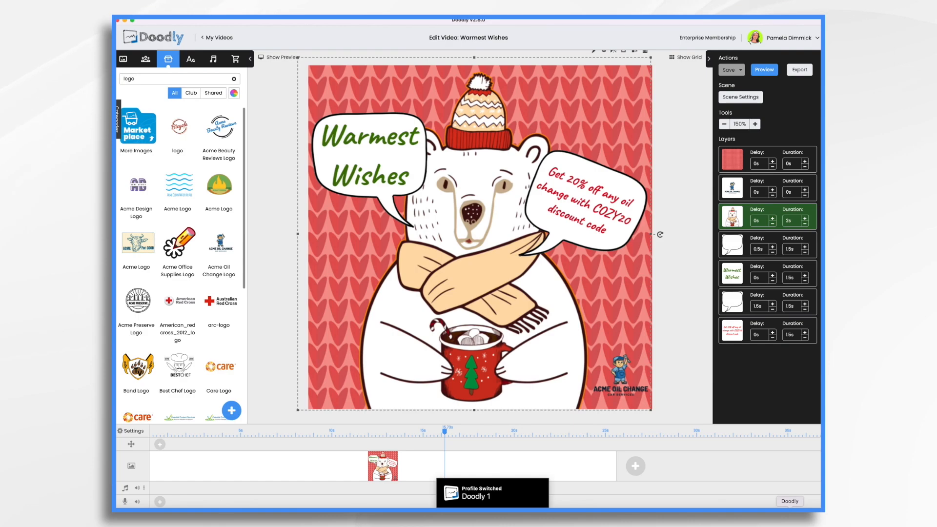
Switch to Doodly and create a new Whiteboard video titled "Oil Change Xmas" at the Facebook & Instagram resolution
click(221, 38)
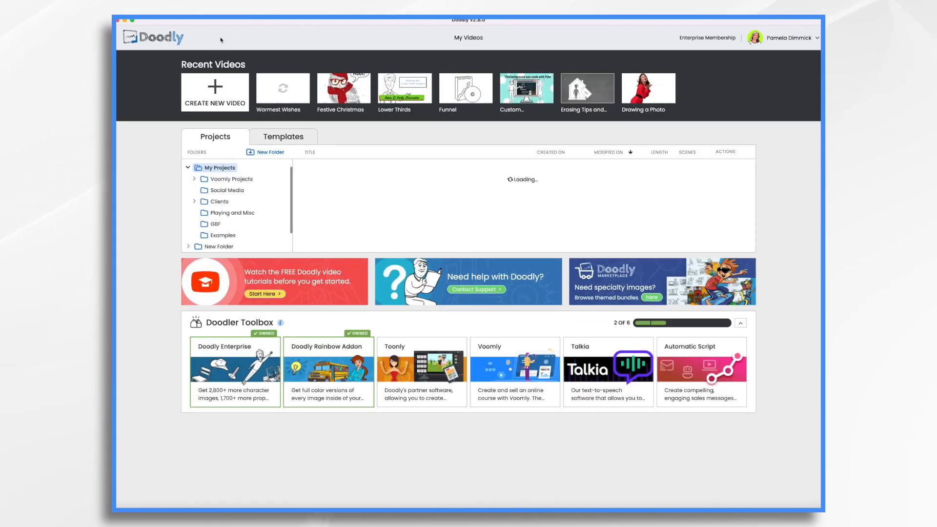
click(225, 93)
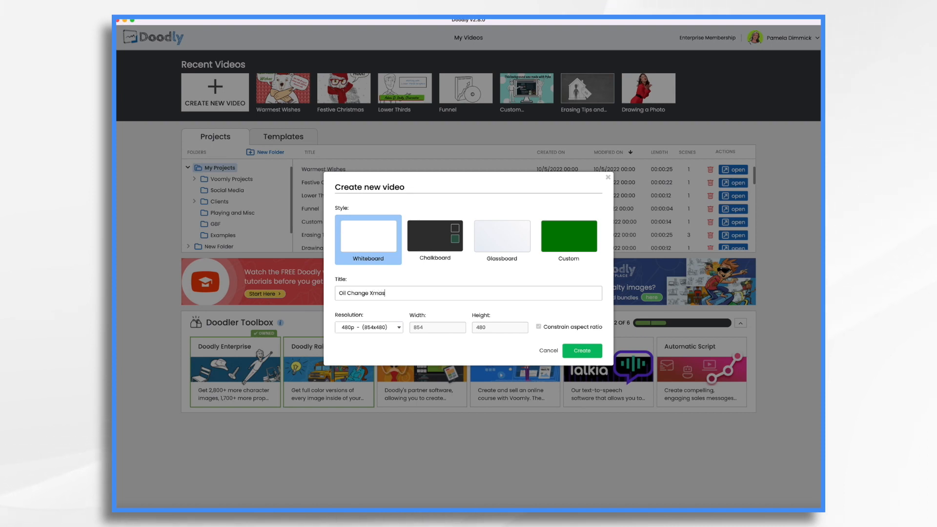
click(394, 329)
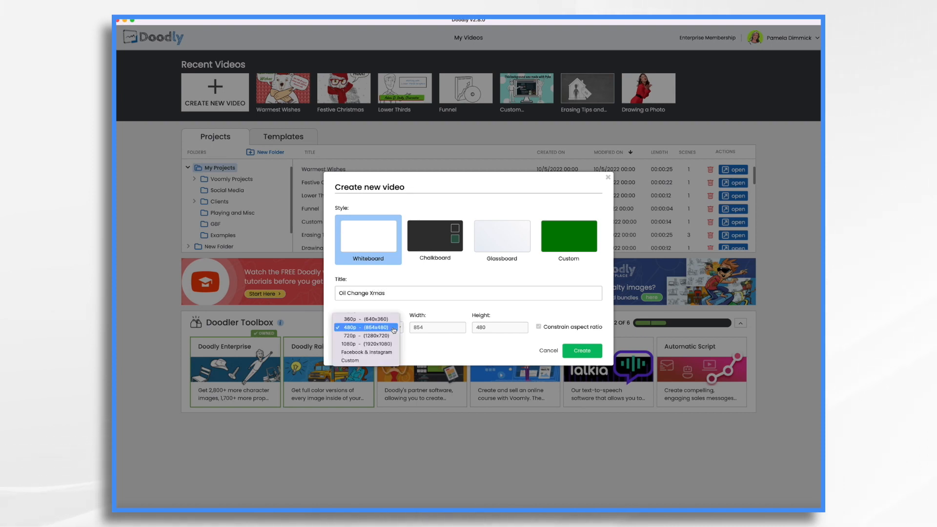
click(378, 352)
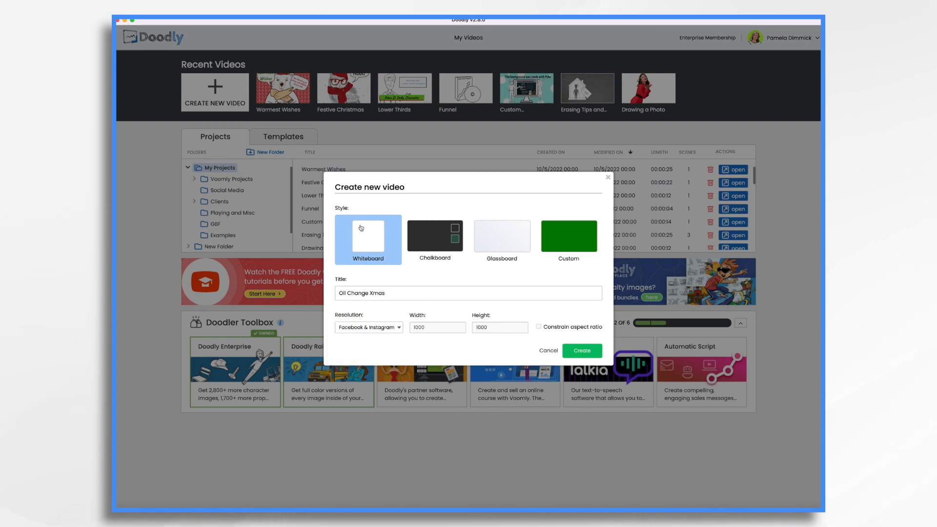
click(582, 351)
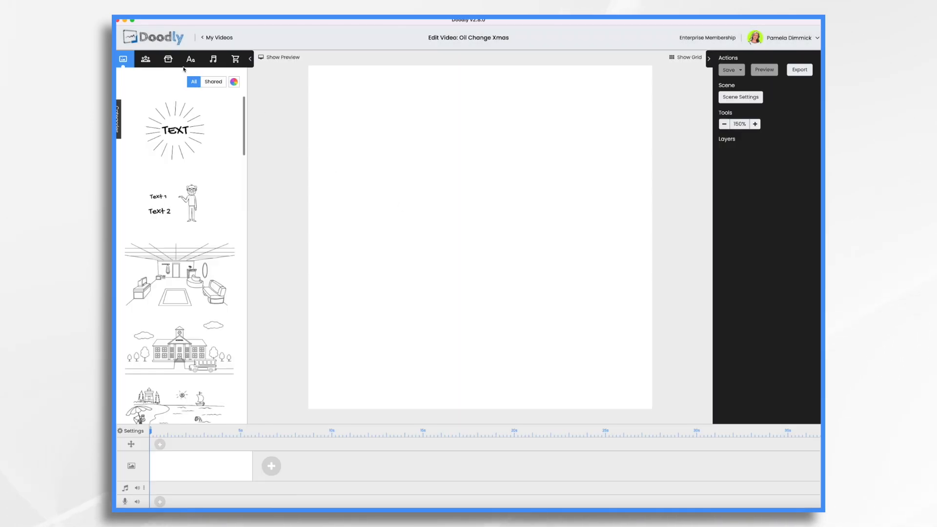
Import 449-removebg-preview.png from the Downloads folder as a new prop and add it to the scene
click(169, 59)
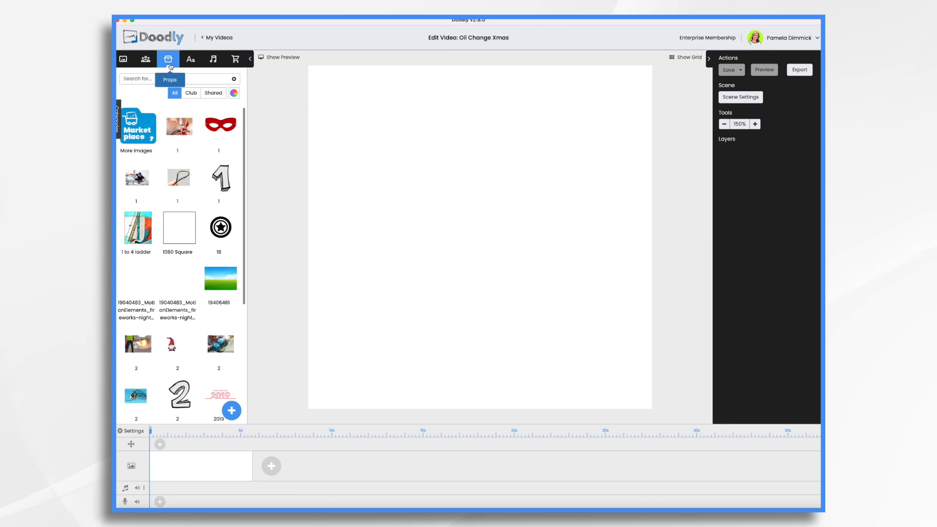
click(238, 414)
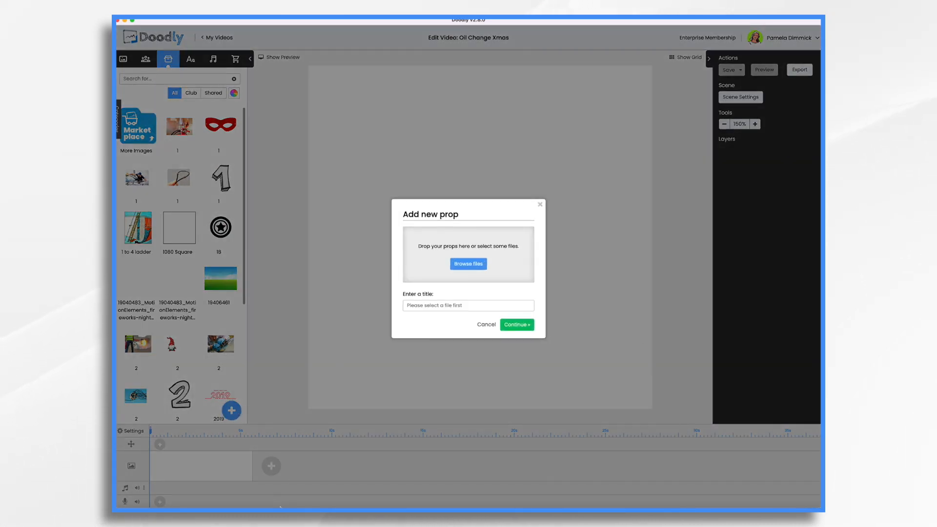
key(super+Tab)
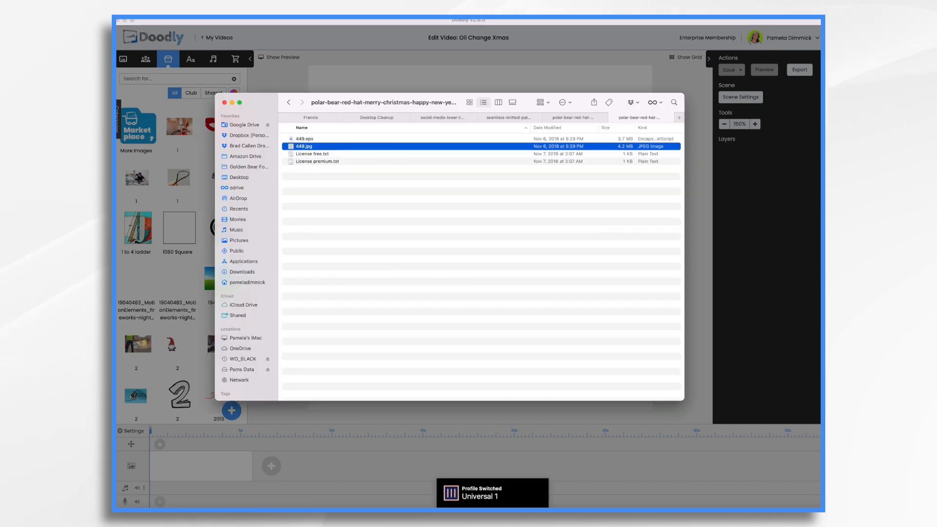
click(242, 271)
click(337, 140)
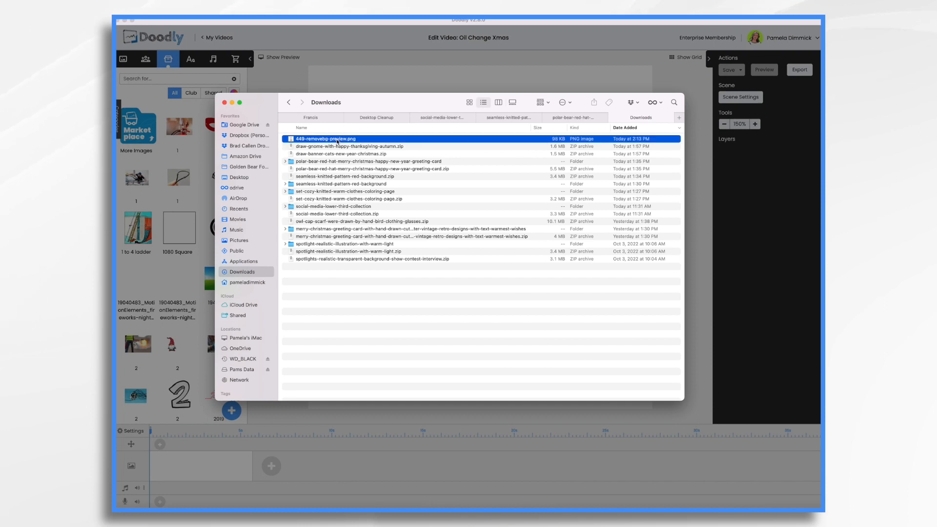
drag(337, 142, 466, 254)
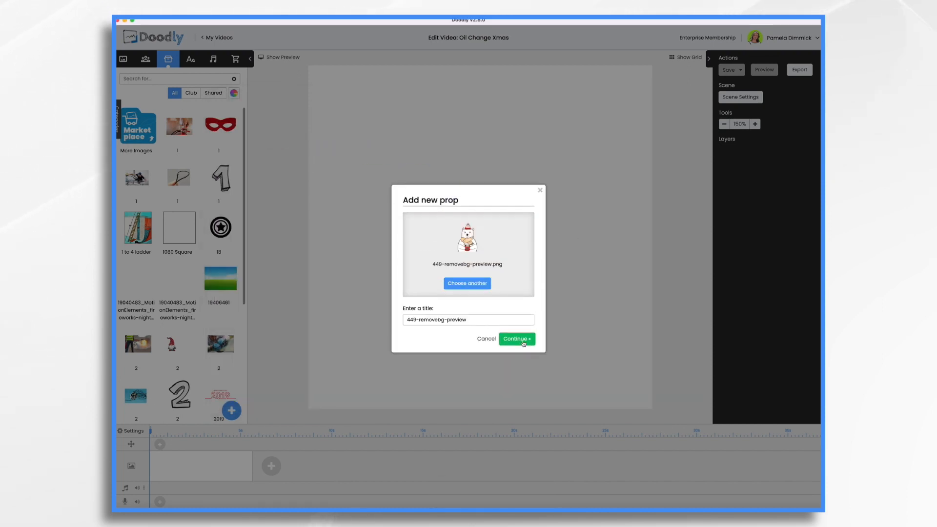
click(519, 339)
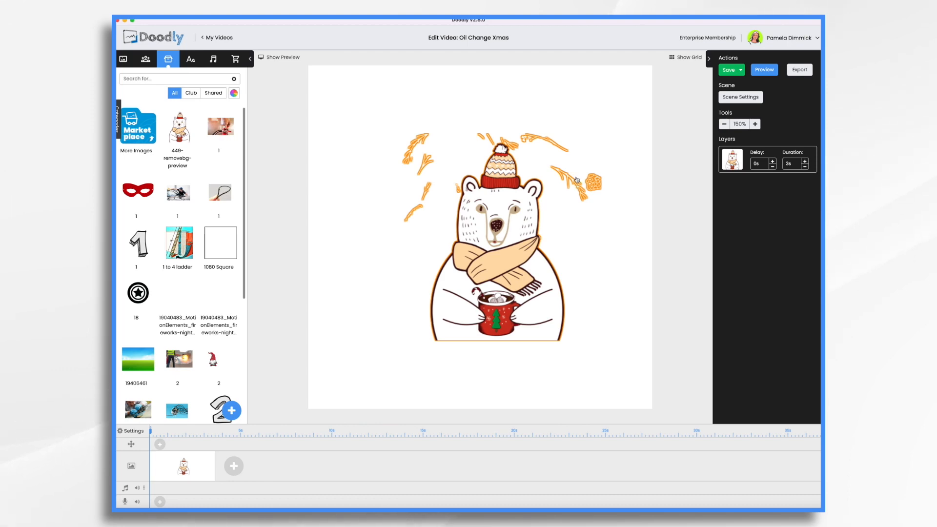
Import kniting_pattern_xmas_02.jpg as a new prop and add it to the scene
click(233, 417)
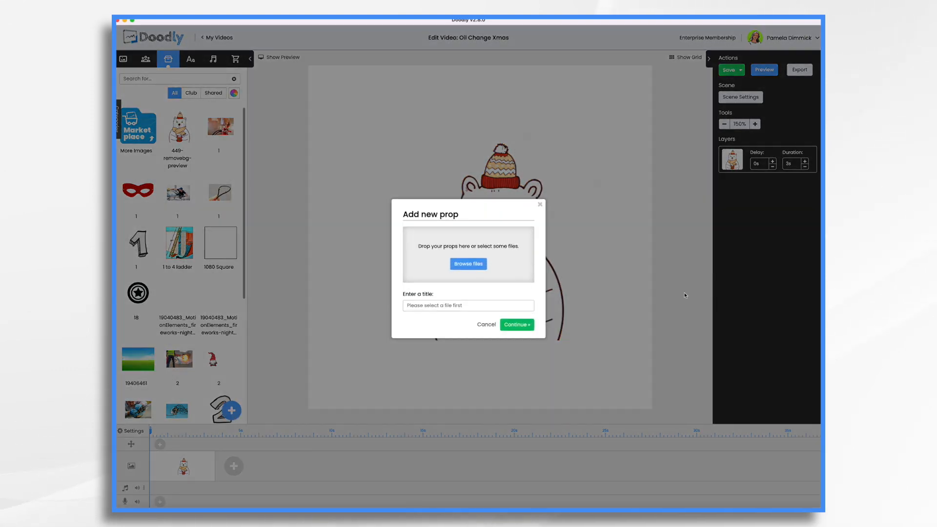
drag(556, 229, 450, 264)
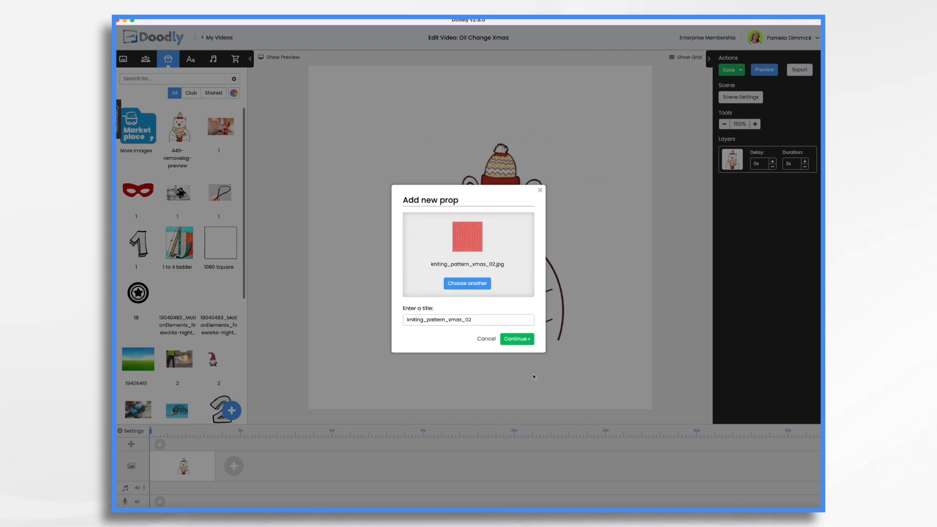
click(516, 340)
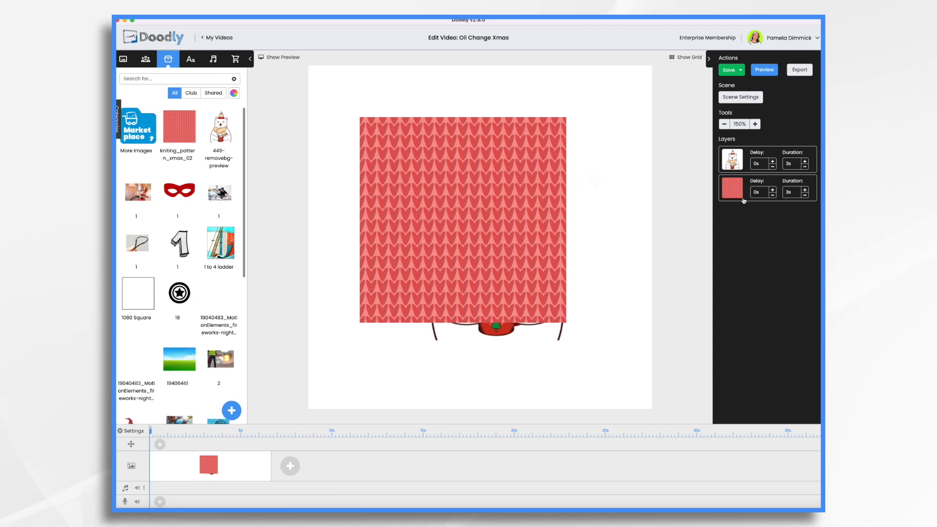
Place the knitted pattern layer behind the bear and enlarge the pattern to fill the whole canvas
drag(744, 200, 756, 188)
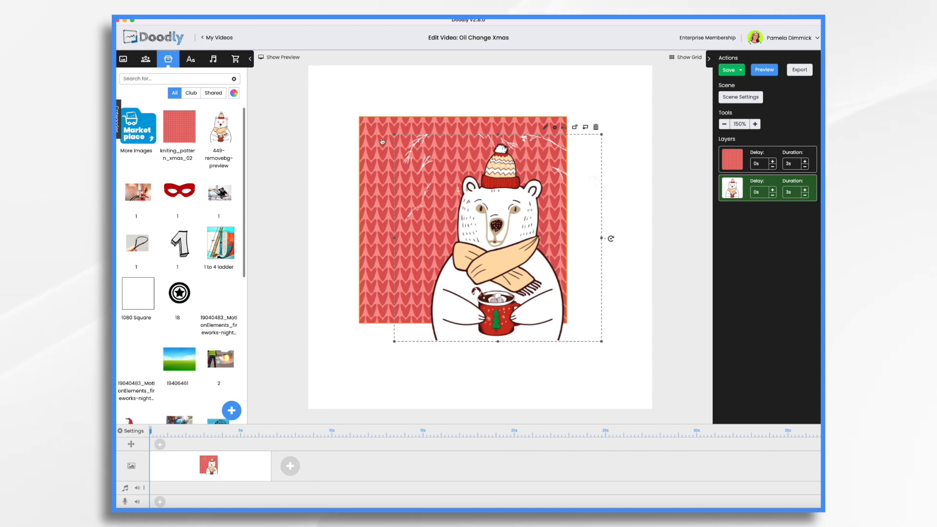
drag(382, 142, 387, 131)
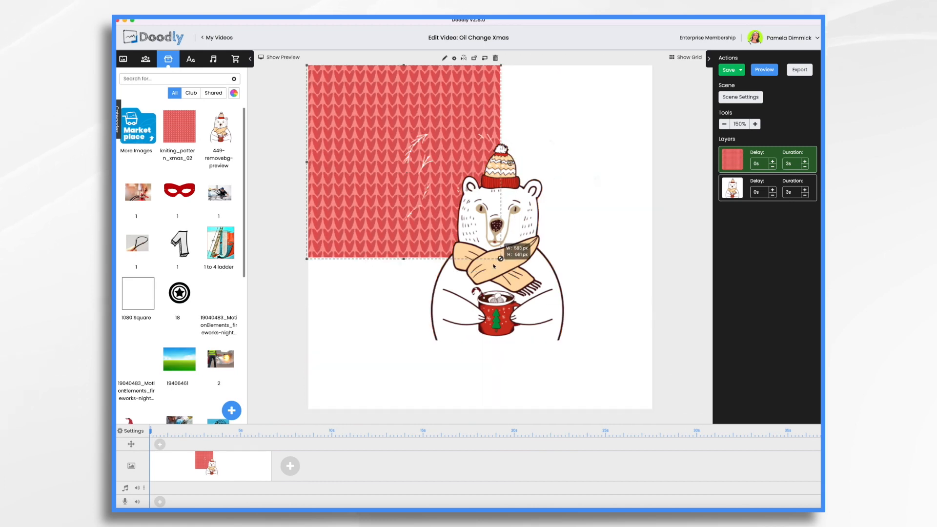
drag(514, 272, 657, 414)
Enlarge the polar bear to nearly the full canvas size and center it over the knitted background
drag(508, 298, 442, 231)
drag(432, 275, 433, 417)
drag(414, 282, 454, 280)
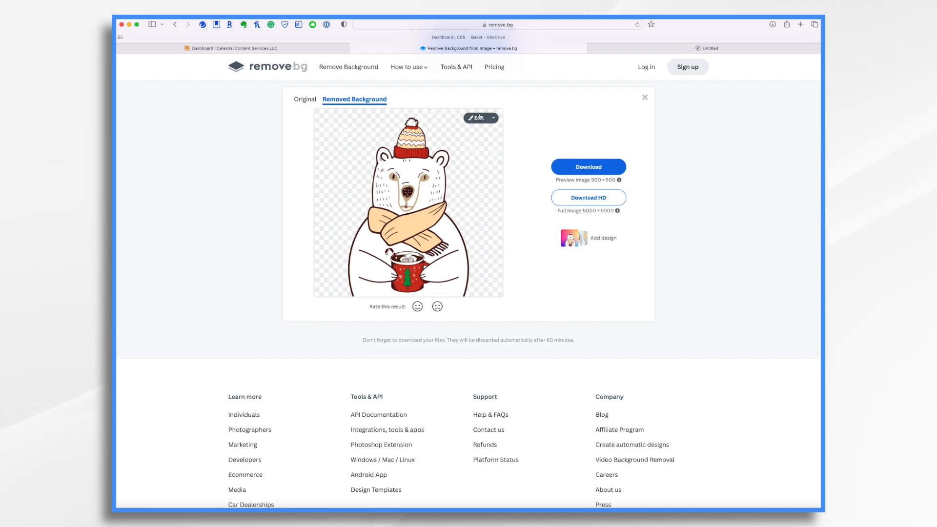
Switch to remove.bg, erase the leftover branch decorations around the bear and download the cleaned image
click(481, 119)
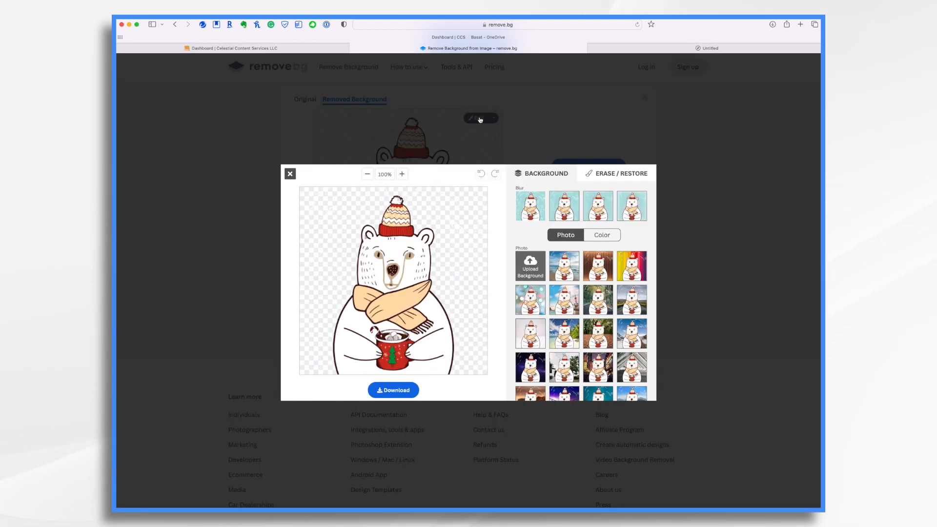
click(605, 177)
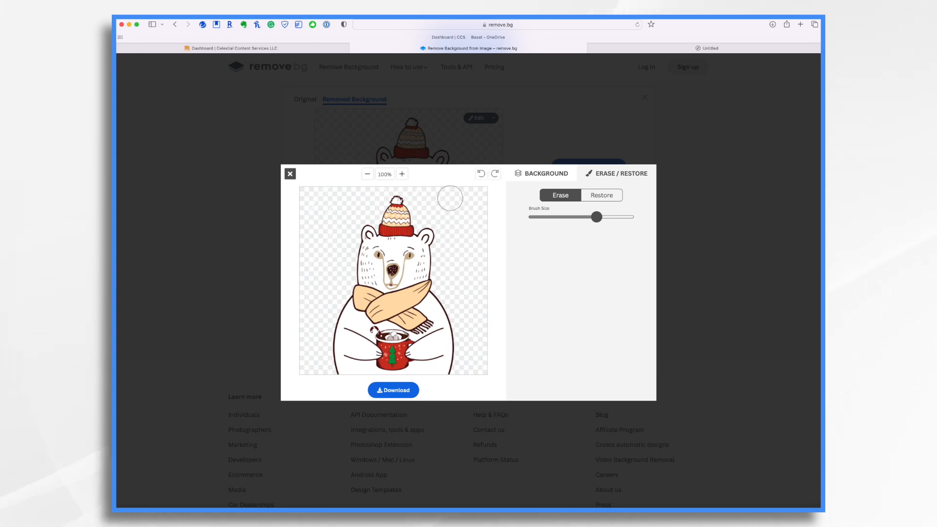
drag(320, 184, 325, 209)
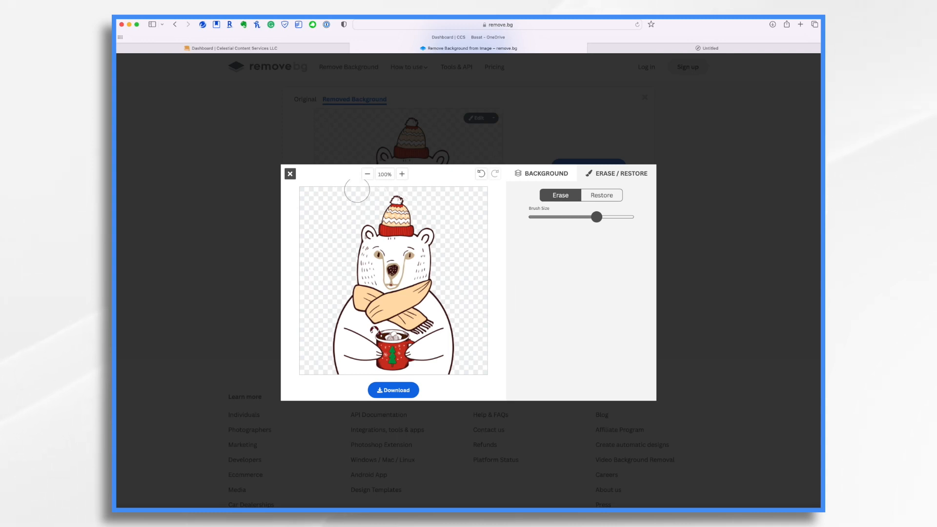
click(538, 216)
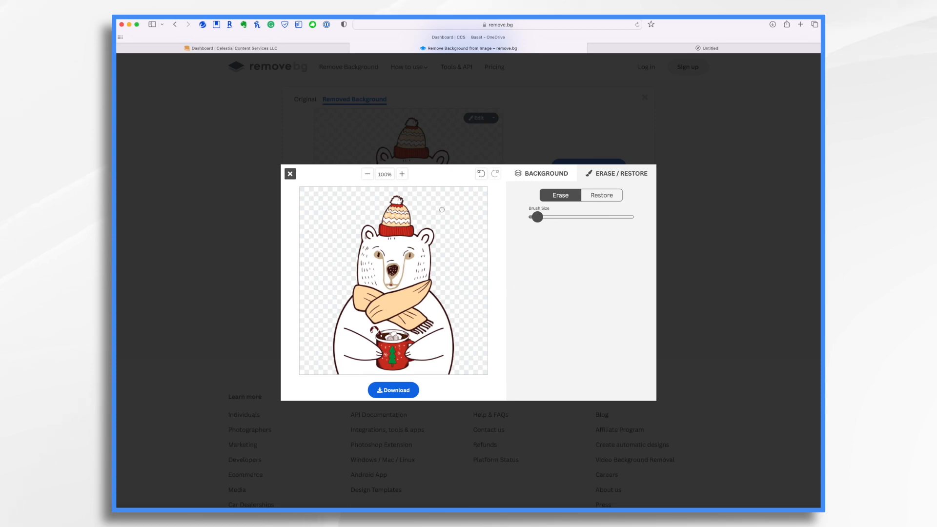
click(400, 396)
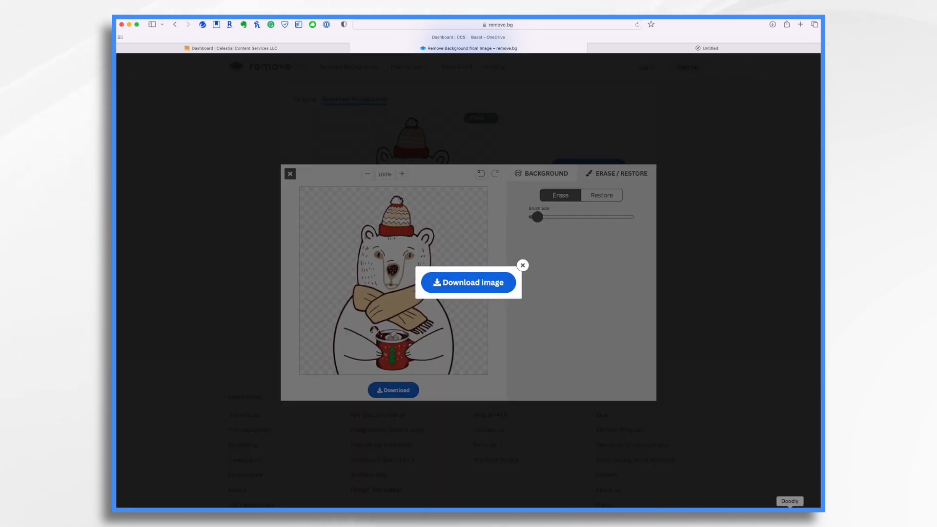
Switch back to Doodly, remove the bear from the scene and delete the 449-removebg-preview prop from the library
click(790, 510)
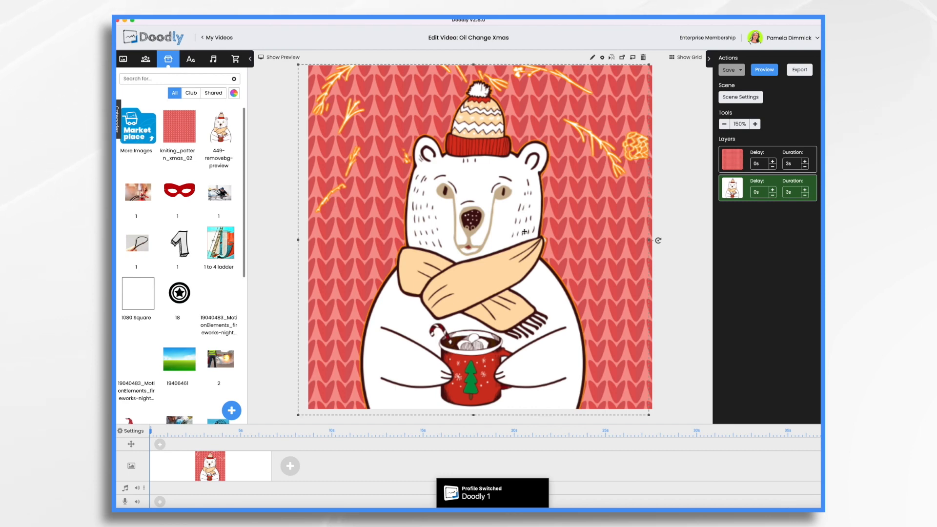
click(644, 59)
click(491, 283)
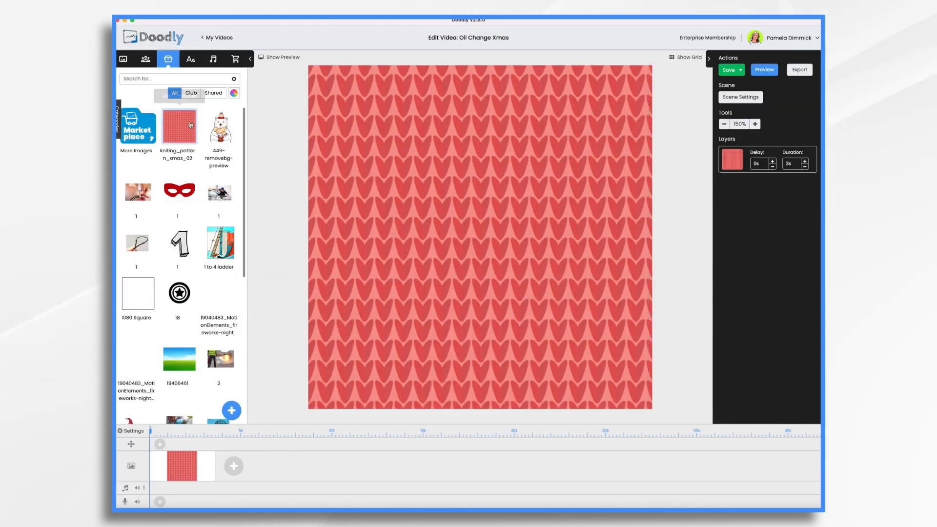
right_click(225, 136)
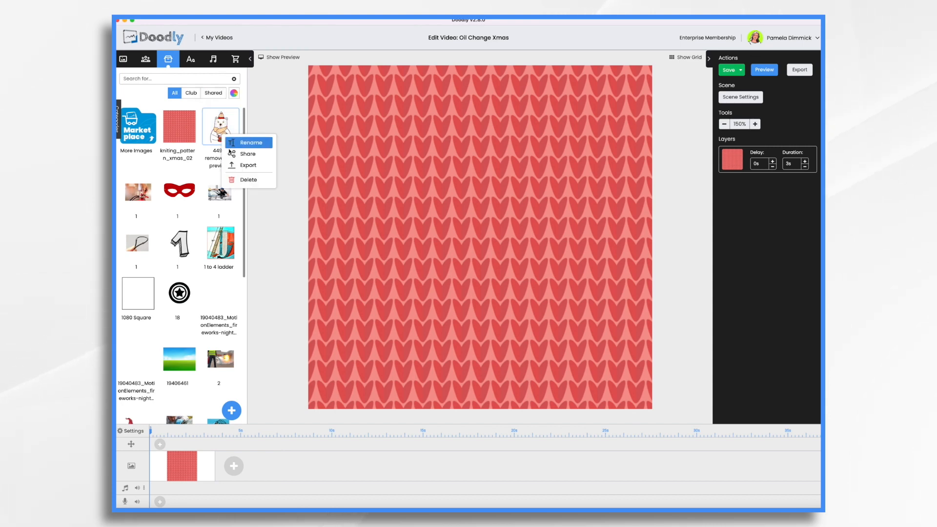
click(245, 179)
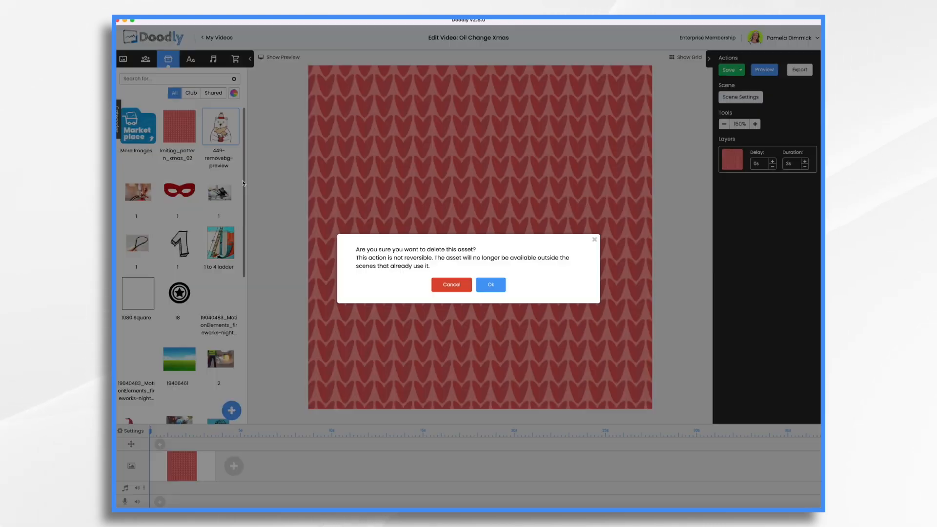
click(490, 285)
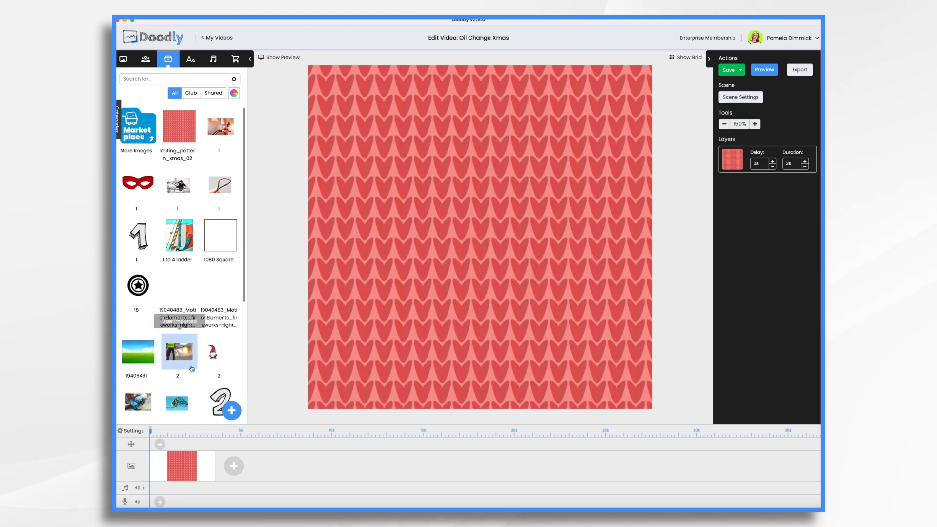
Import 449-removebg-preview-2.png as a prop titled "Bear with sweater" and add it to the scene
click(227, 414)
key(super+Tab)
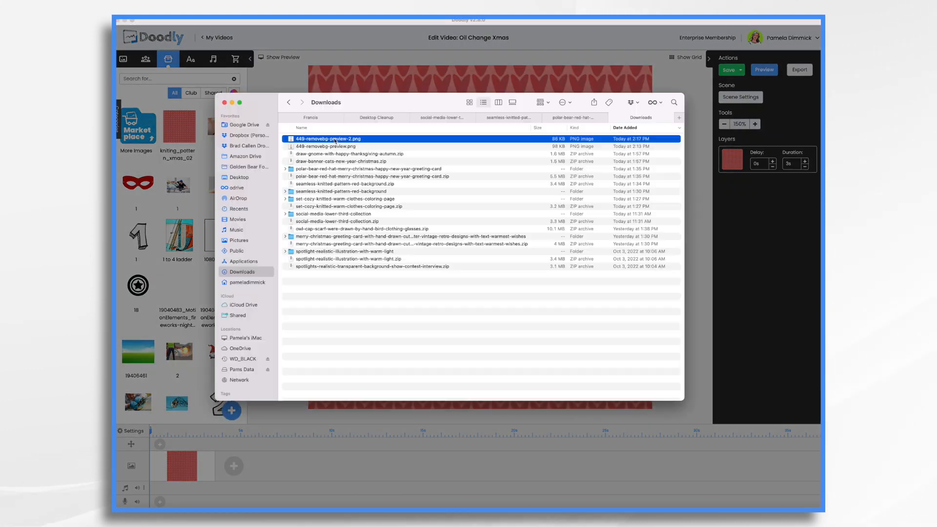
mouse_move(335, 140)
mouse_down()
mouse_move(370, 139)
mouse_move(494, 262)
mouse_up()
key(super+Tab)
click(486, 324)
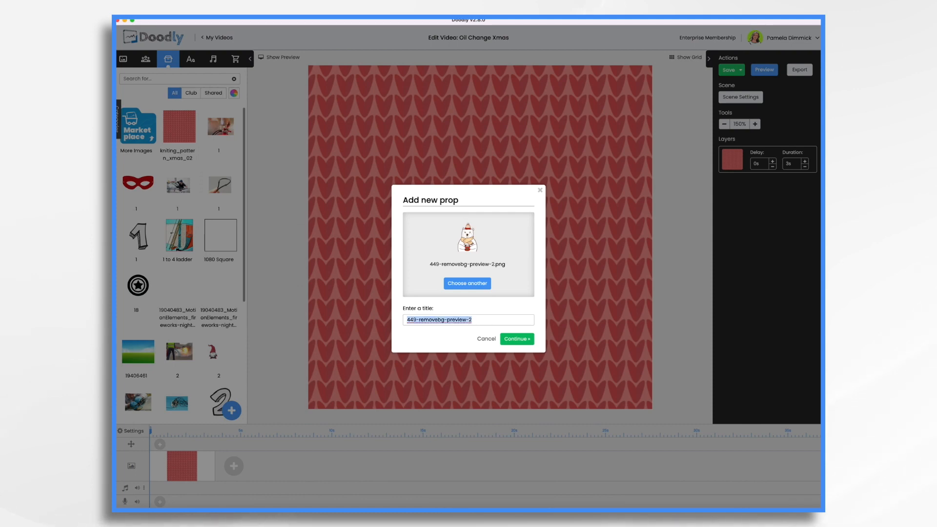
click(517, 339)
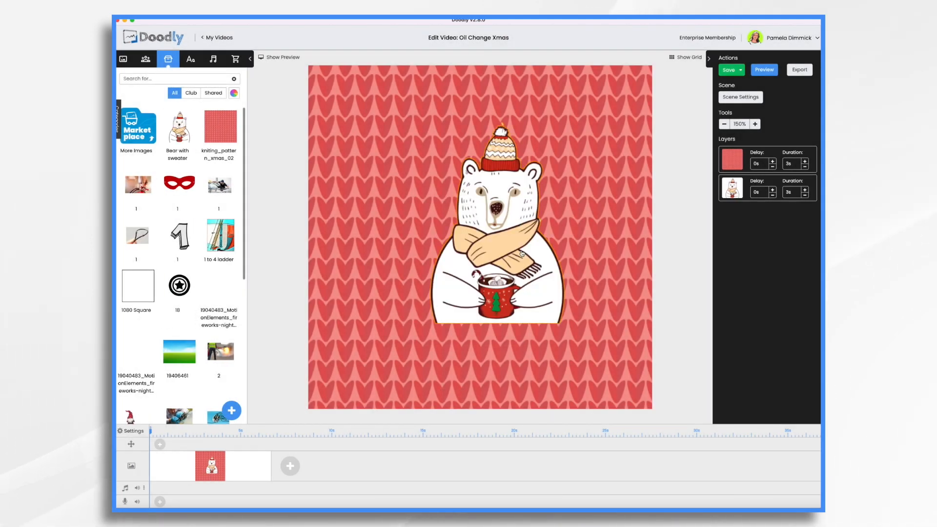
Align the cleaned bear with the canvas's lower edge and enlarge it to fill the canvas height, centered horizontally
drag(537, 251, 489, 334)
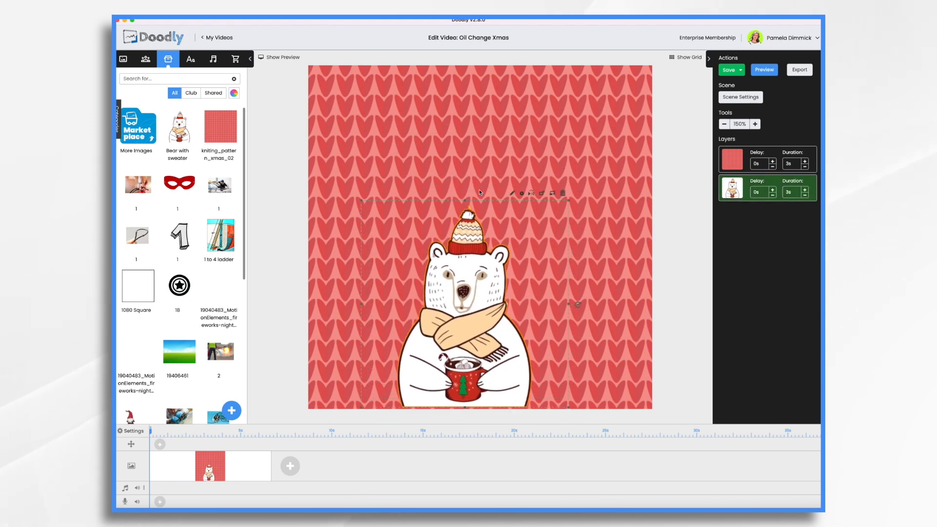
drag(466, 201, 480, 53)
drag(459, 182, 472, 185)
drag(477, 54, 478, 52)
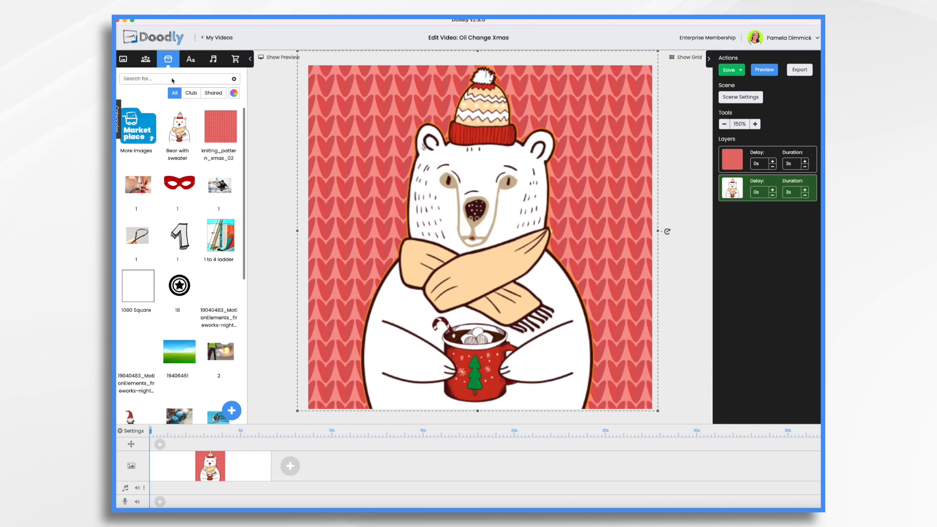
Search the props for "speech" and add the Talk Bubbles prop to the scene without replacing the bear
text(speech)
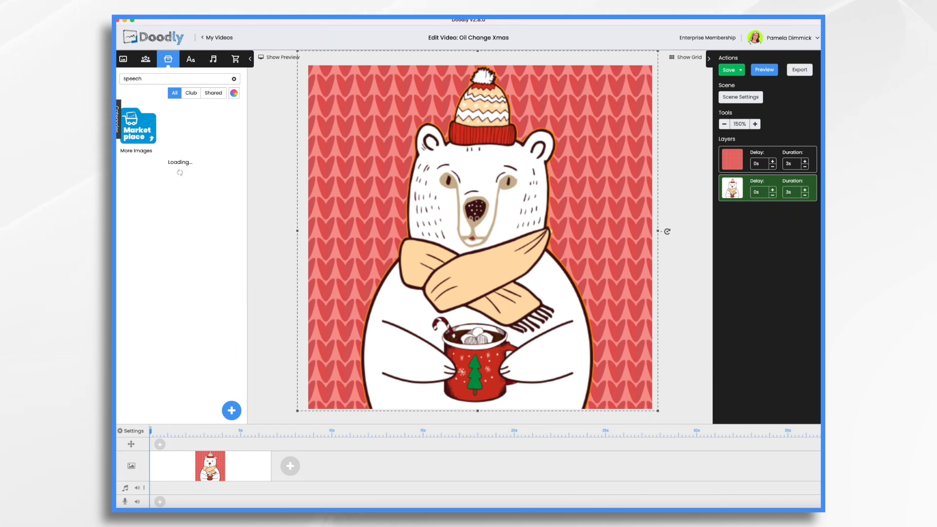
scroll(184, 287, down, 3)
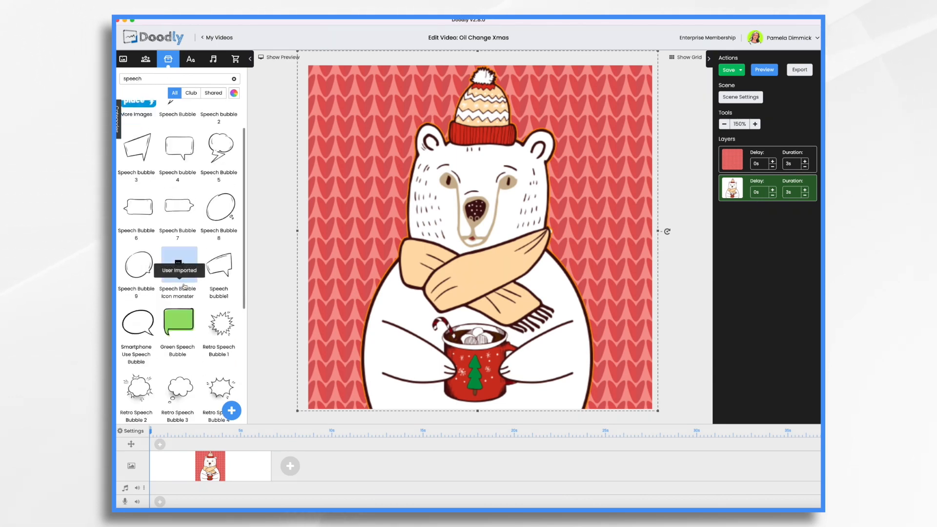
scroll(185, 287, down, 2)
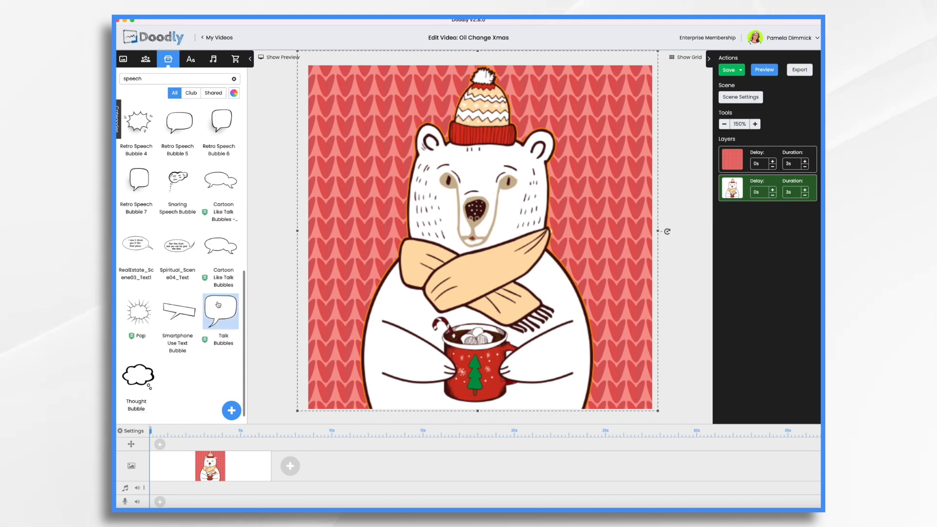
drag(218, 305, 395, 149)
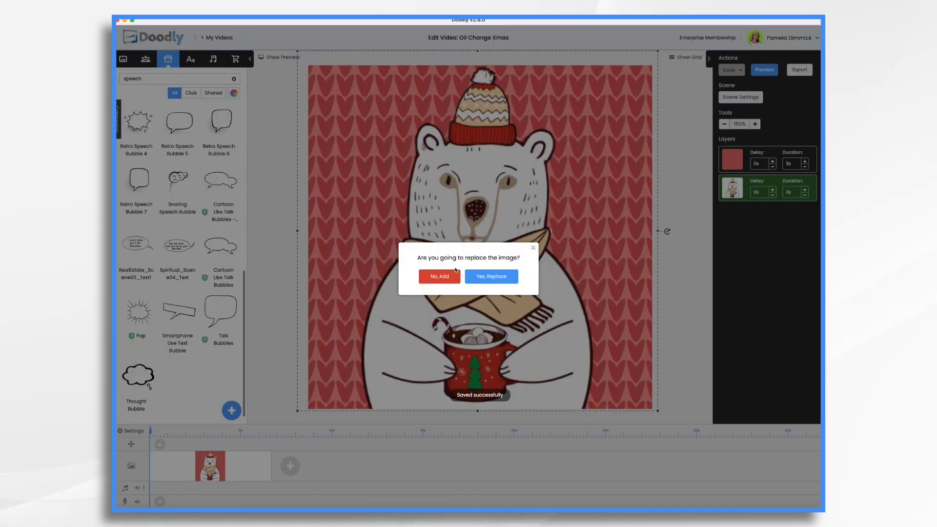
click(441, 278)
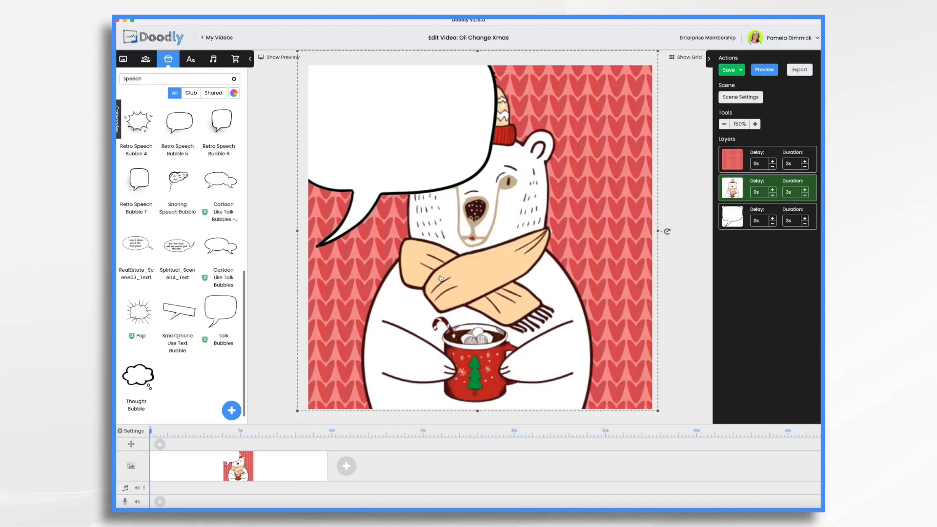
Shrink the speech bubble, flip it horizontally so its tail points to the bear's mouth, and place it in the canvas's upper-left corner
click(404, 158)
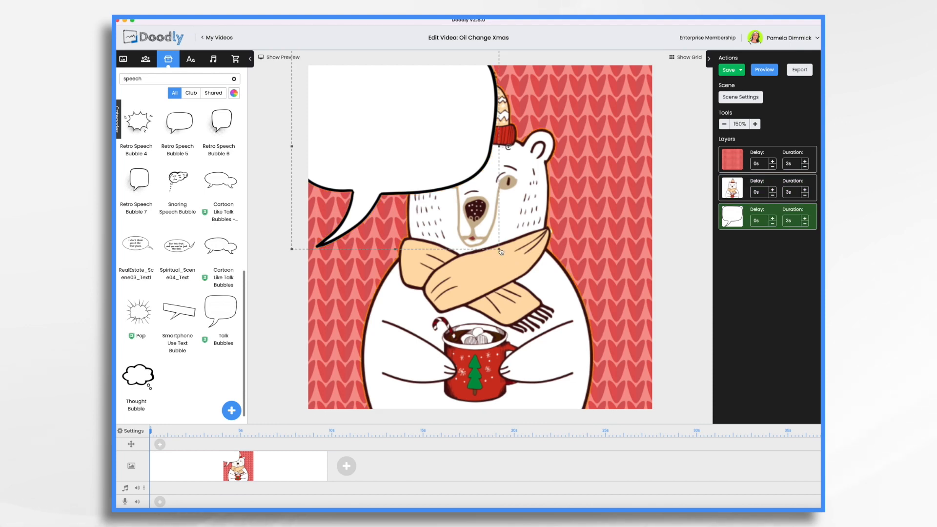
drag(501, 251, 400, 150)
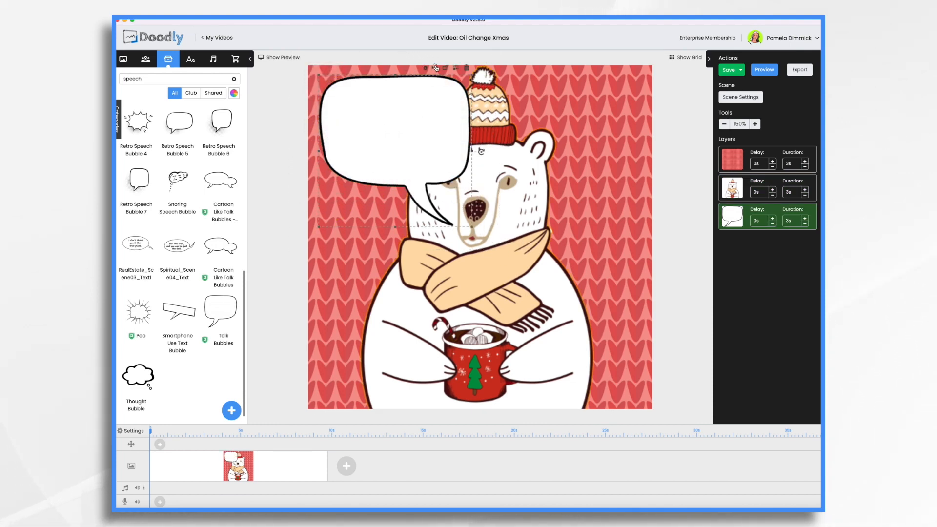
drag(396, 121, 385, 113)
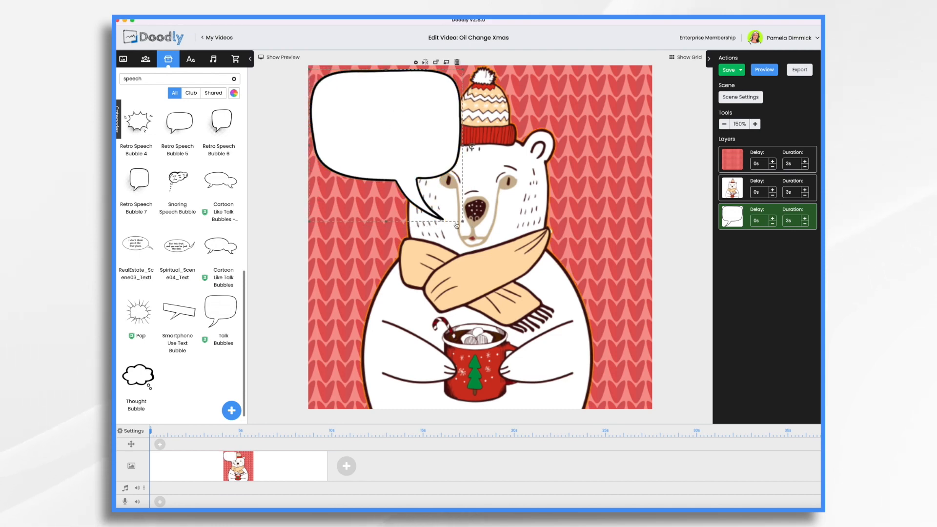
Shrink the speech bubble slightly and add Caveat-Bold text reading "Warmest Wishes" over it
drag(463, 221, 449, 211)
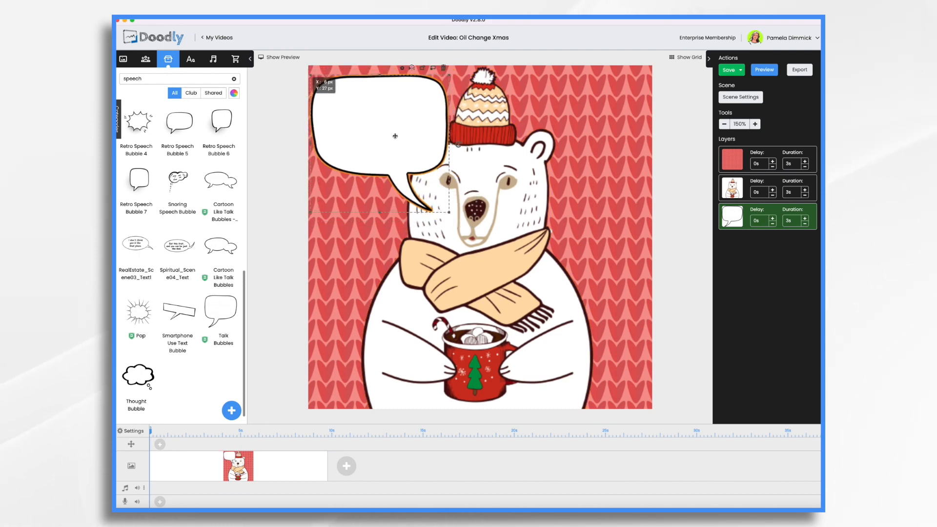
click(191, 59)
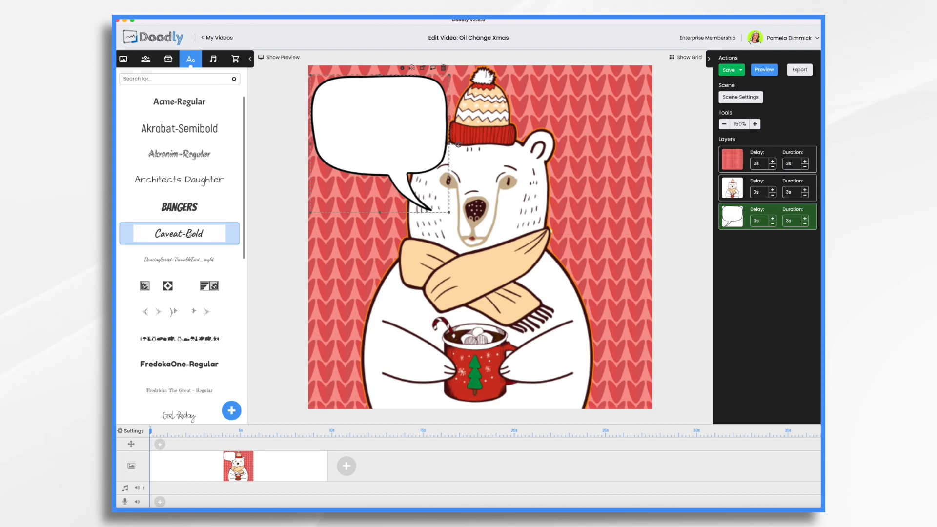
drag(179, 233, 401, 151)
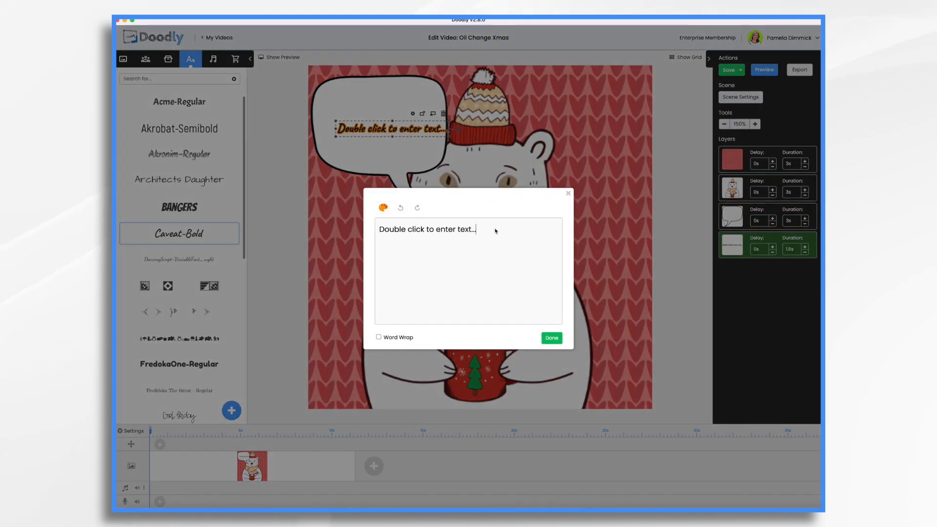
key(super+a)
text(Warmest Wish)
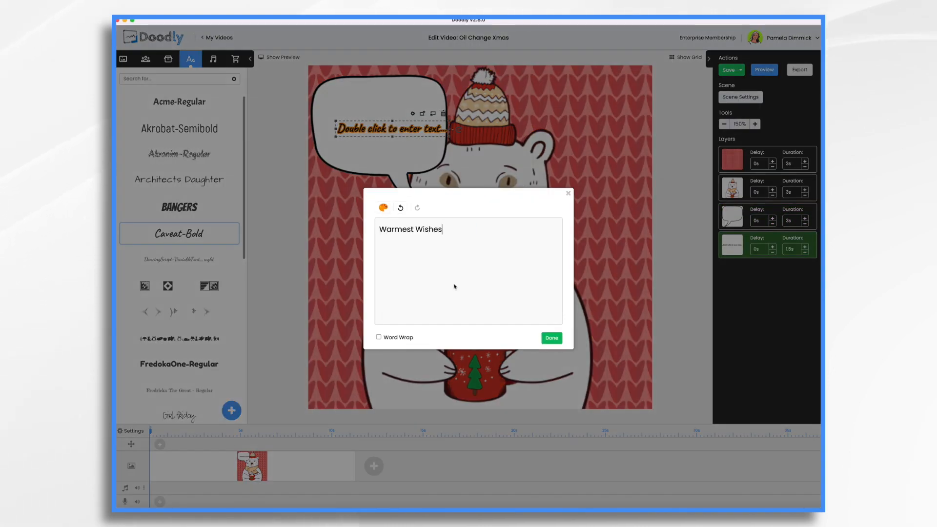
click(552, 338)
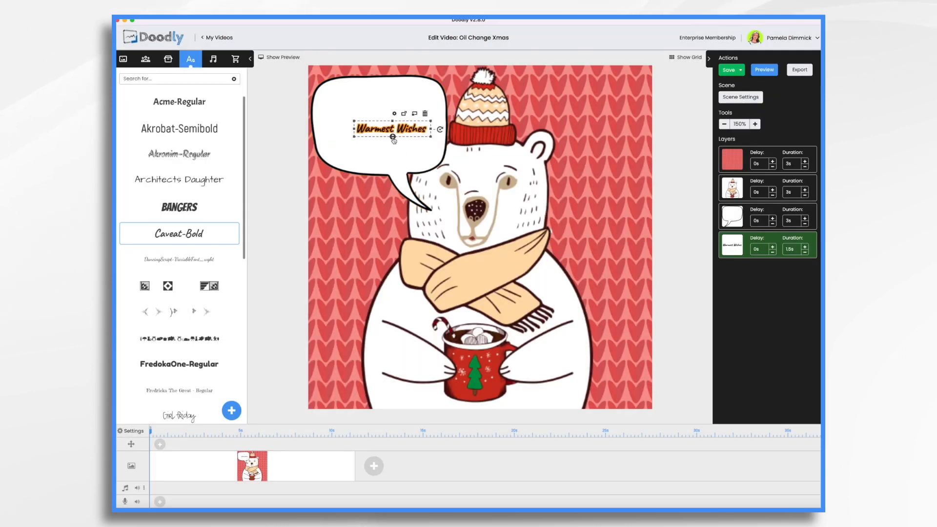
Enlarge the "Warmest Wishes" text, wrap it onto two lines and center it inside the speech bubble
drag(376, 145, 415, 110)
drag(554, 108, 451, 169)
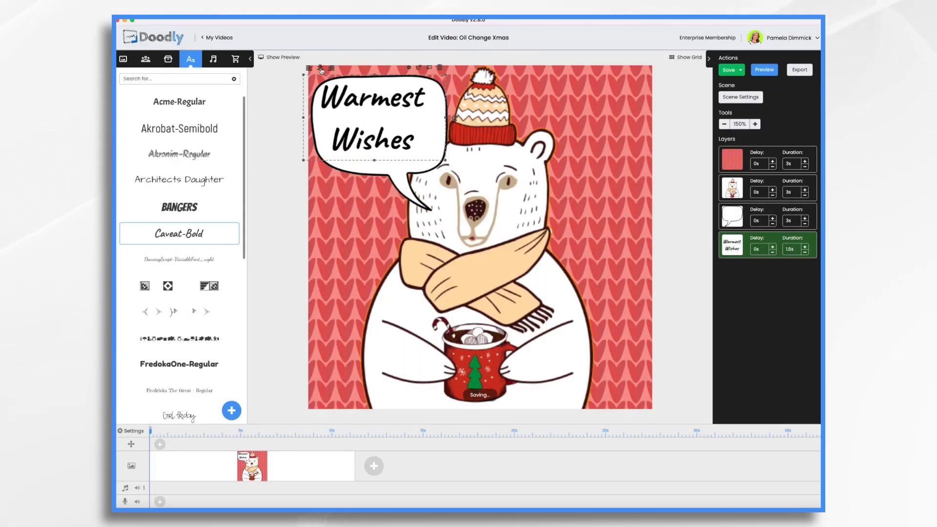
drag(369, 102, 374, 110)
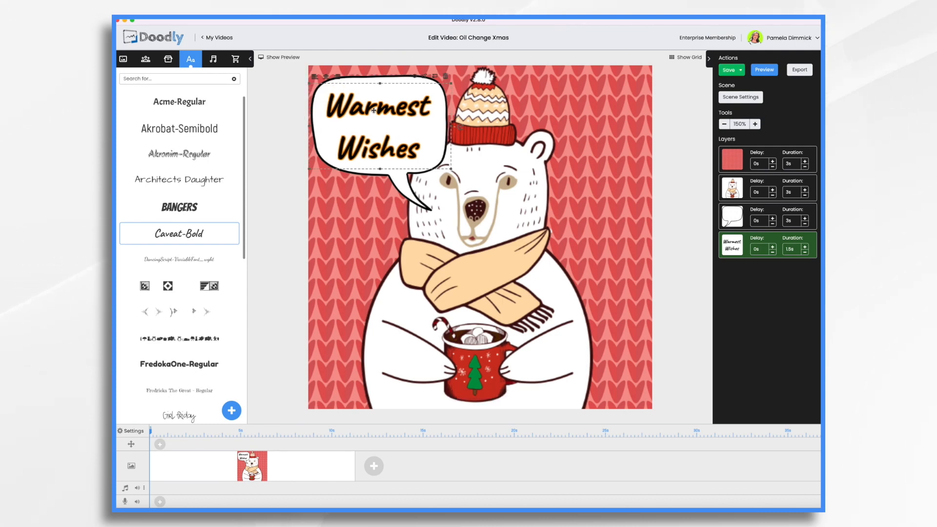
Set the "Warmest Wishes" text color to dark green #417505
click(422, 77)
click(430, 230)
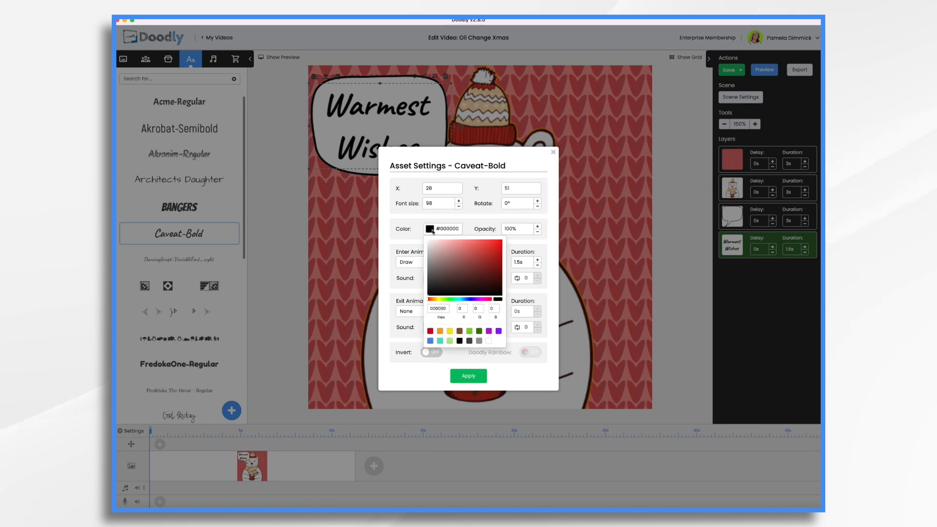
click(479, 332)
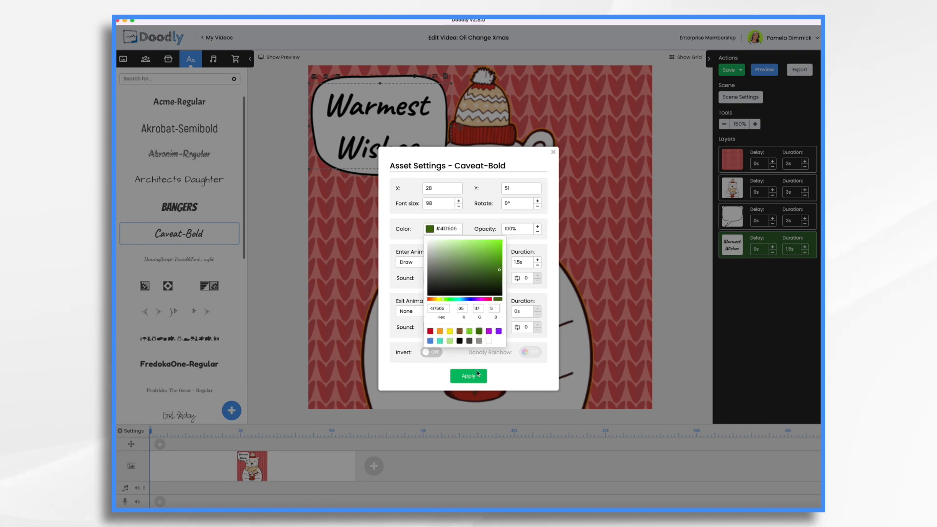
click(477, 374)
click(469, 376)
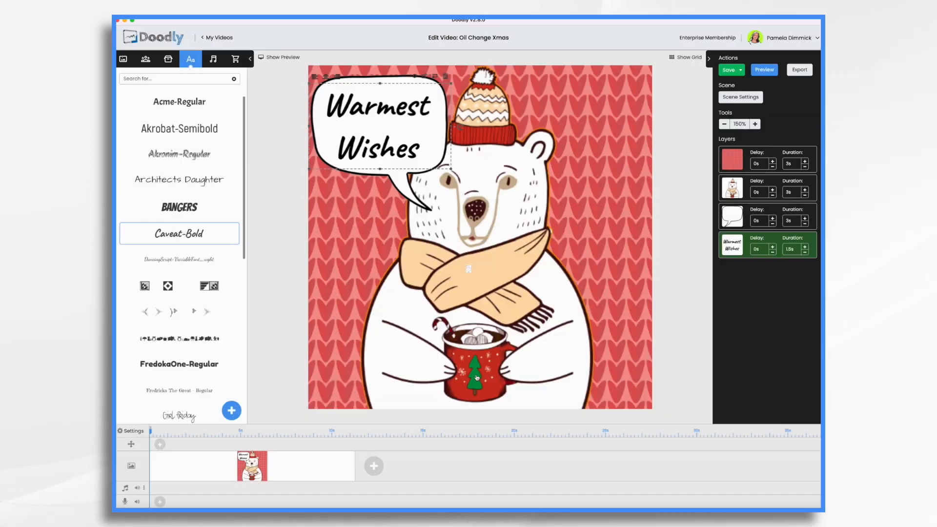
Duplicate the speech bubble together with its text and place the copy on the right side of the bear's head
click(740, 226)
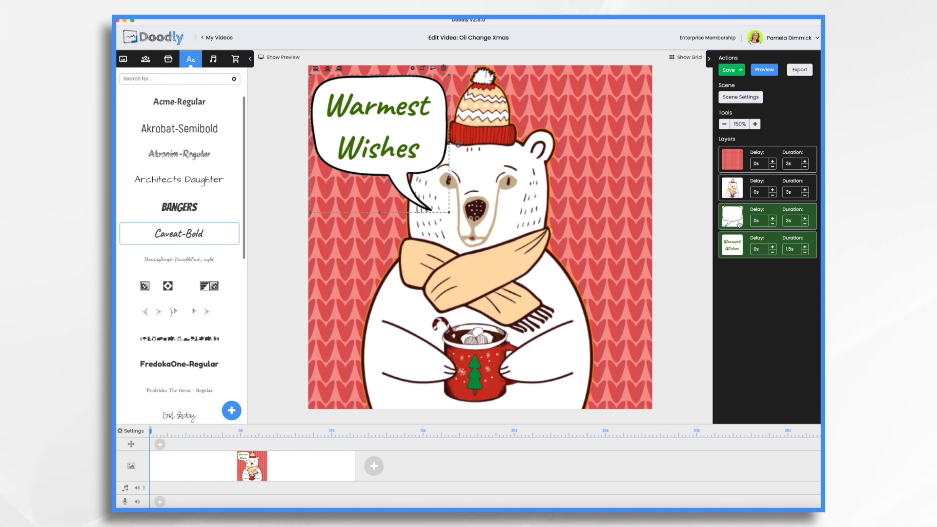
key(super+v)
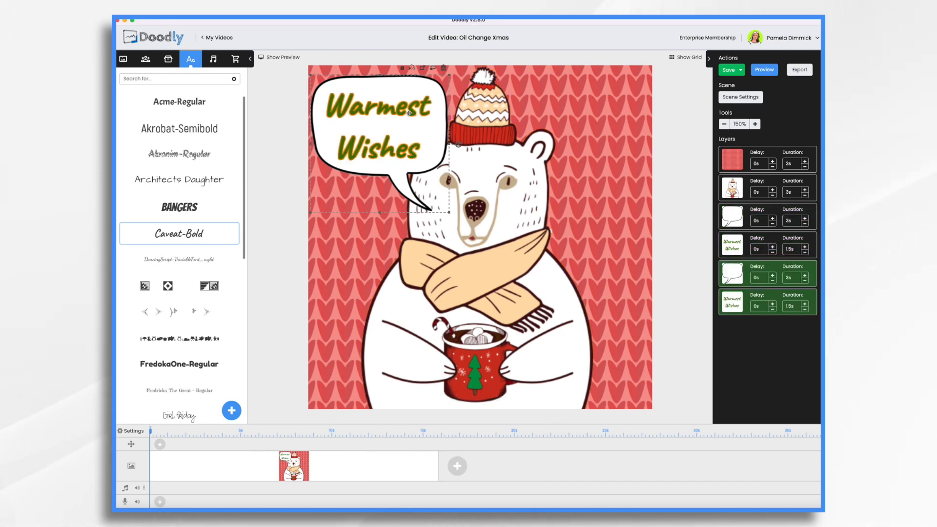
drag(406, 131, 590, 181)
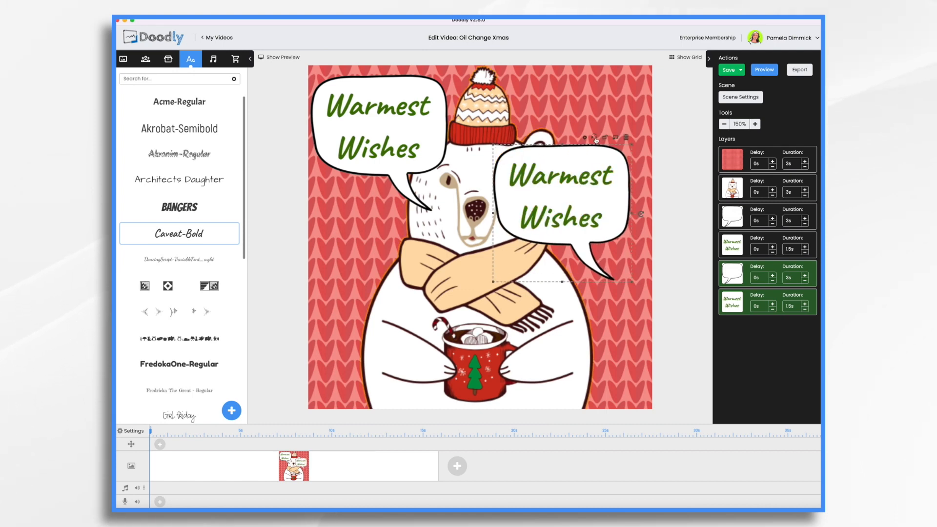
Replace the copied bubble's text with "Use discount code COZY20 for 20% off"
double_click(582, 173)
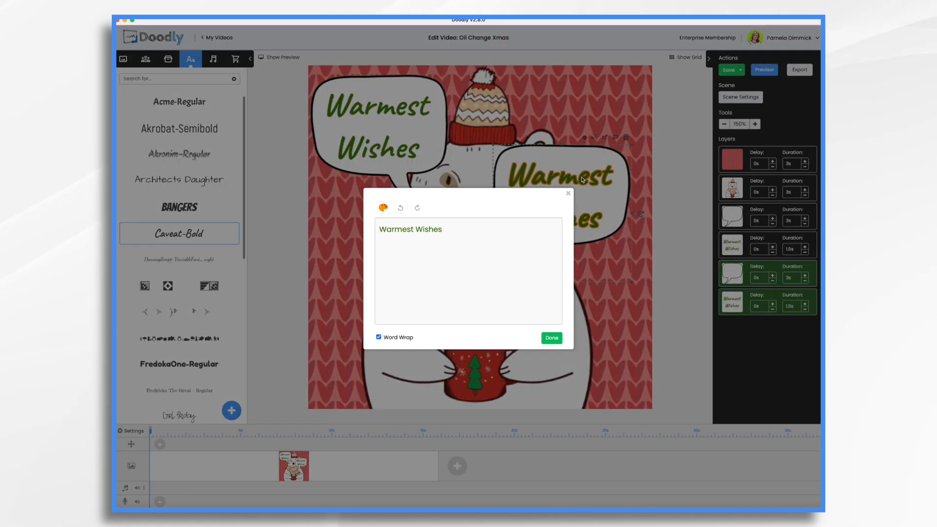
text(Use discount code )
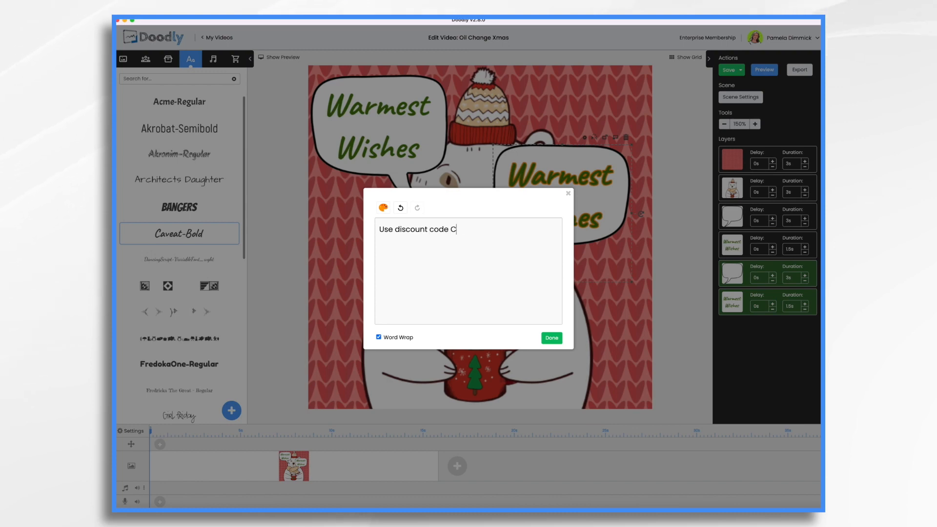
text(COZY20 for 20% off)
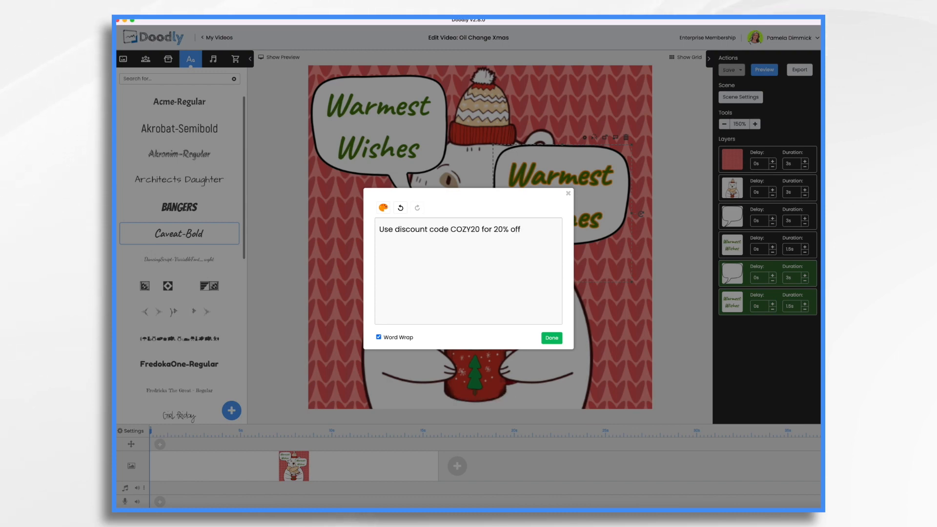
click(552, 339)
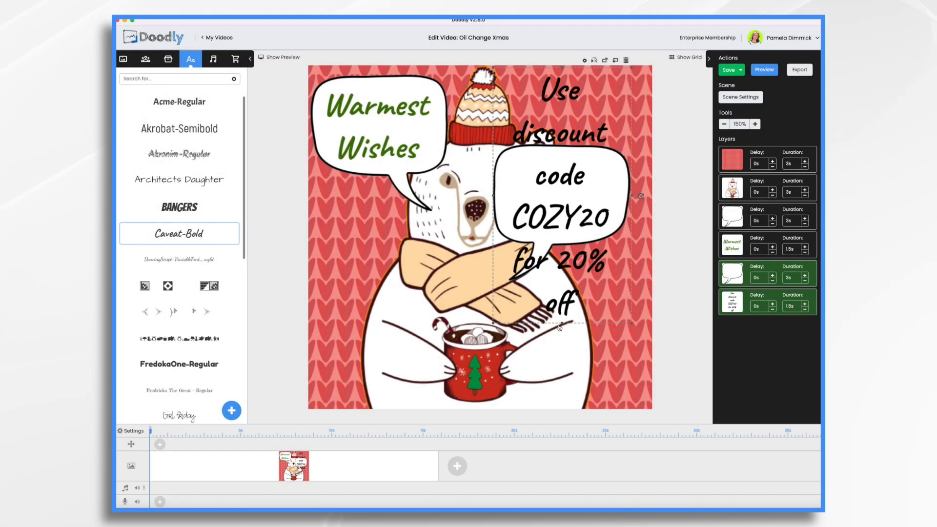
Fit the discount text on three lines in a smaller bubble, point its tail at the bear and tilt both about 19°
drag(495, 197, 426, 195)
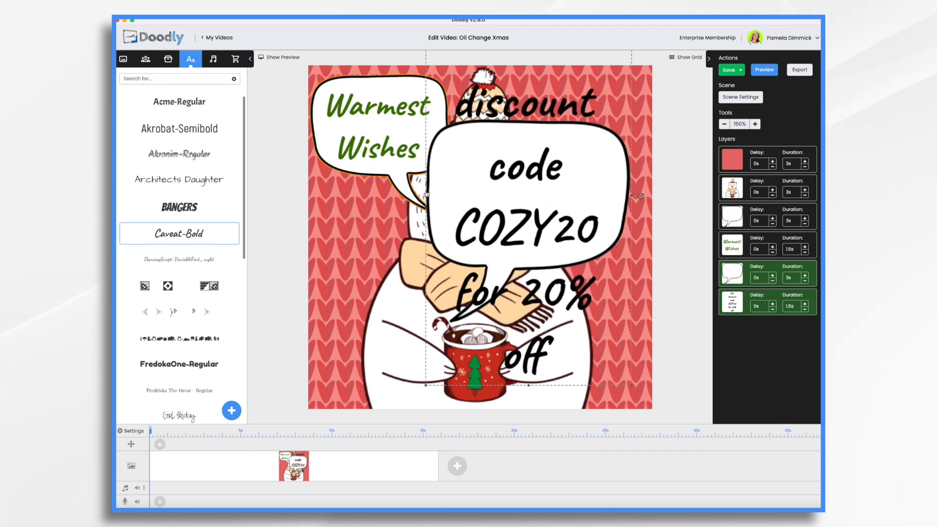
key(super+z)
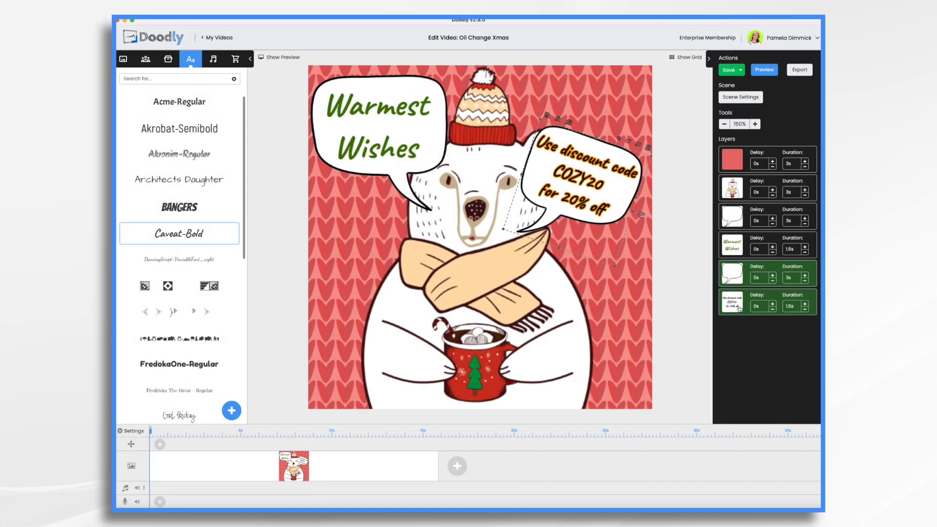
Set the discount text color to red #D0021B
click(739, 307)
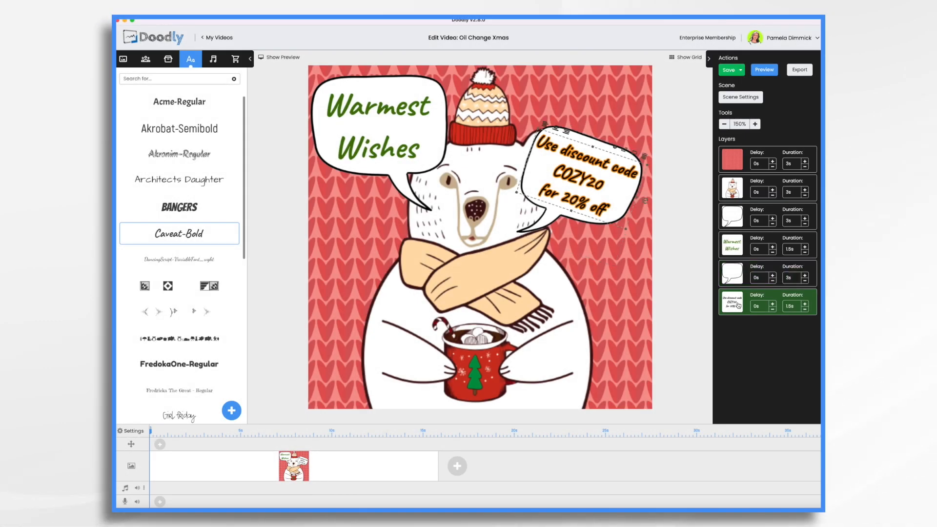
double_click(615, 149)
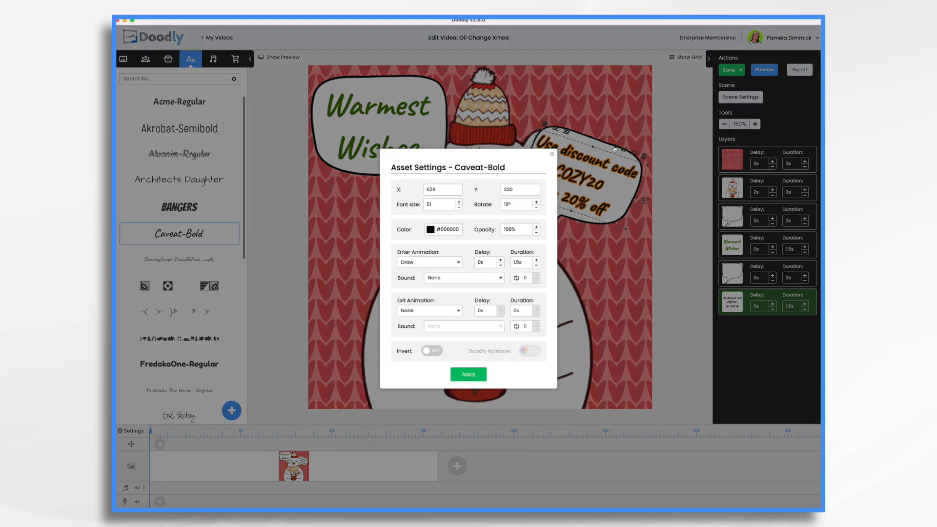
click(430, 230)
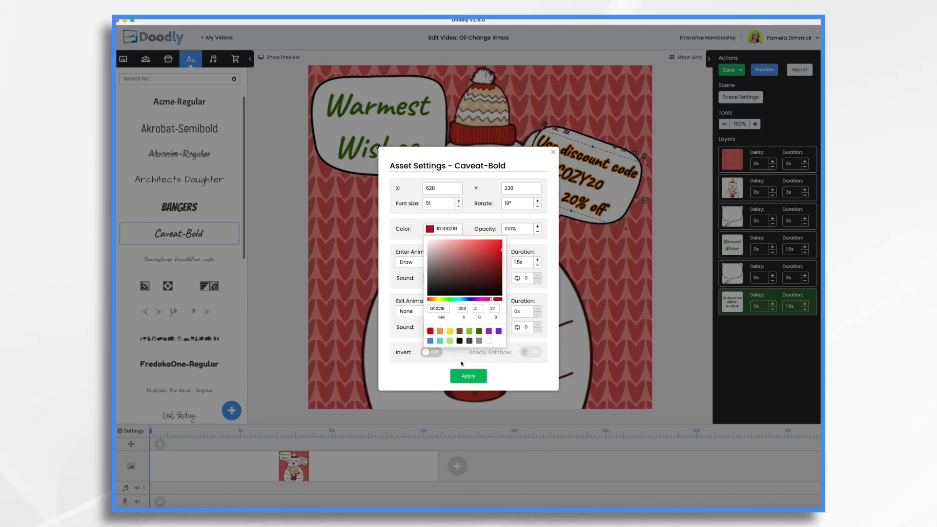
click(473, 379)
click(472, 379)
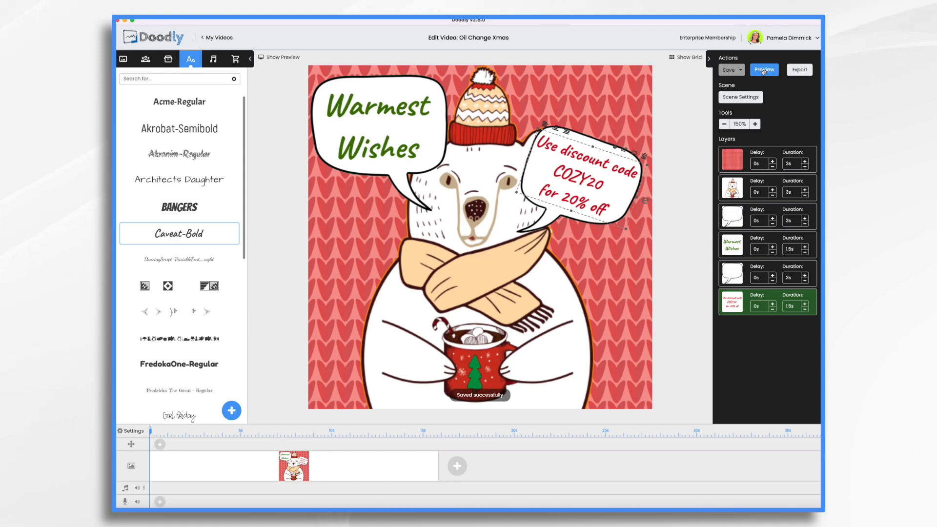
Play the video preview to check the drawing animation, and close it
click(764, 70)
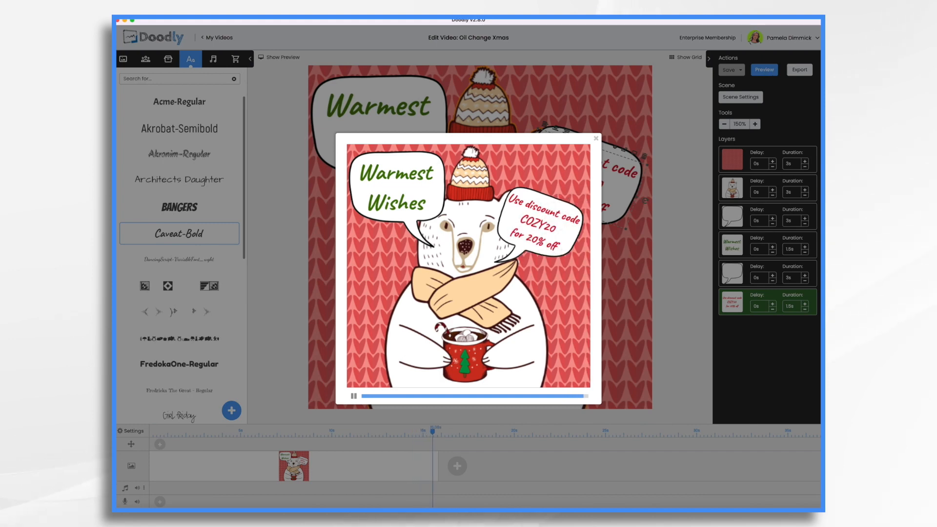
click(597, 139)
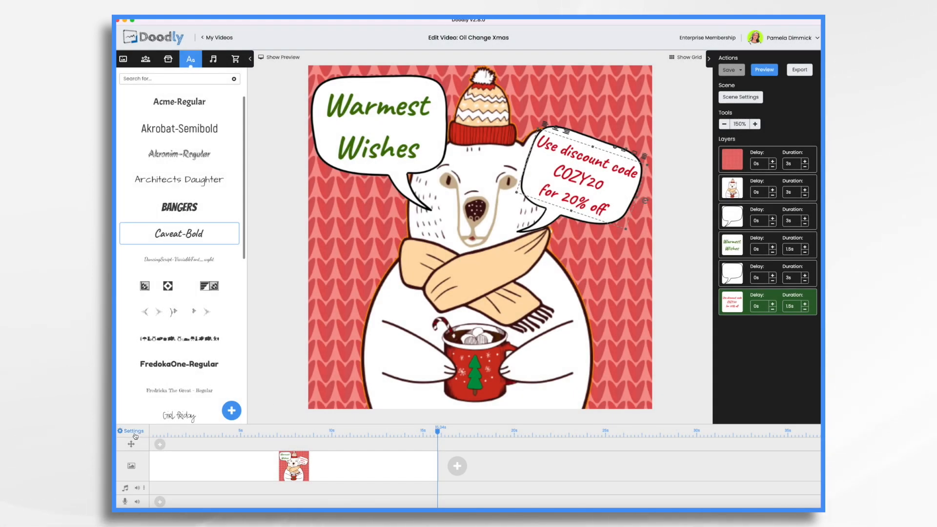
Set the video's erase mode to Off in the video settings and apply it
click(133, 432)
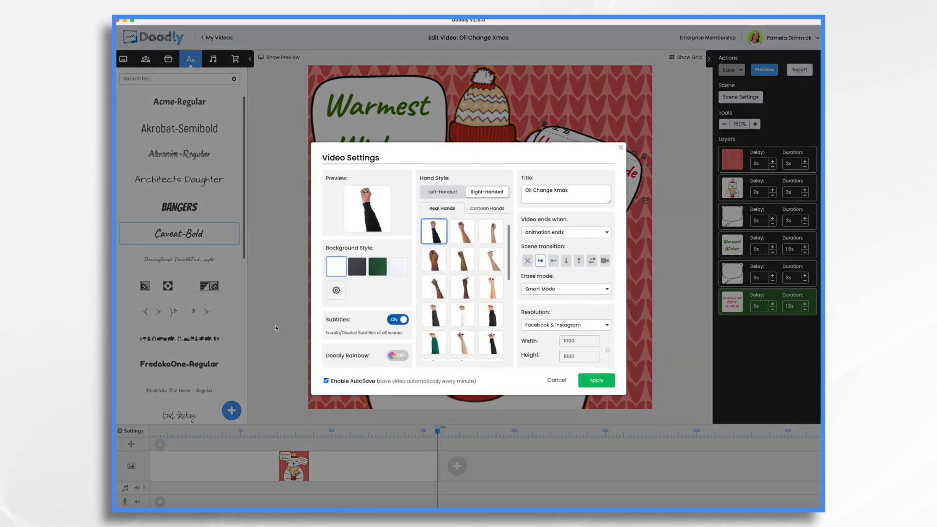
click(552, 290)
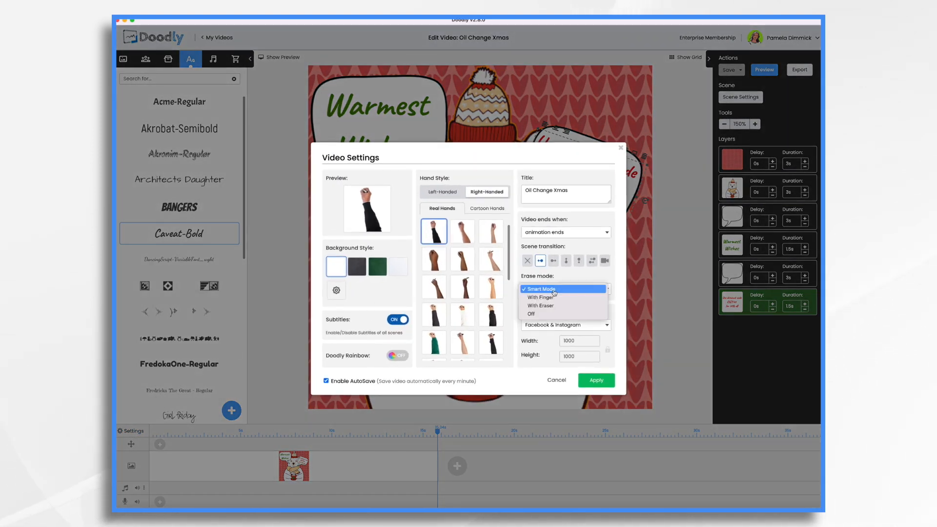
click(532, 314)
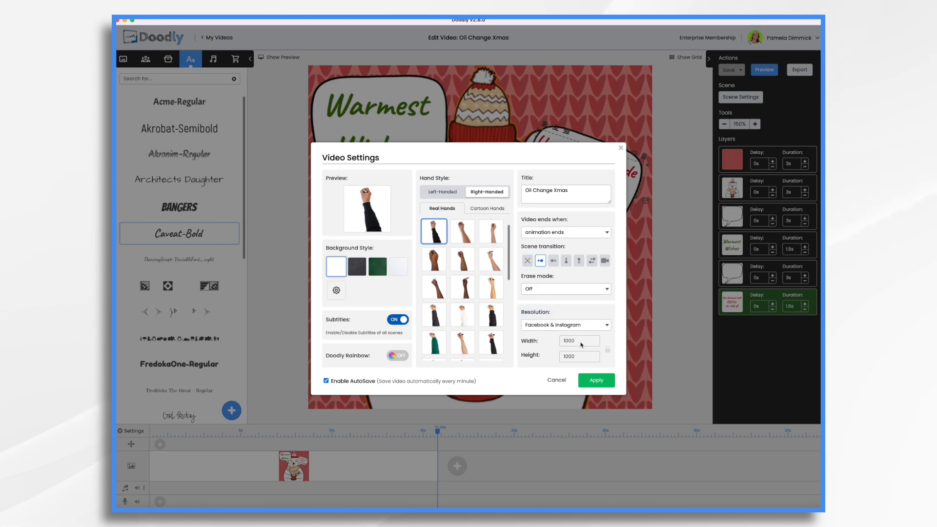
click(596, 382)
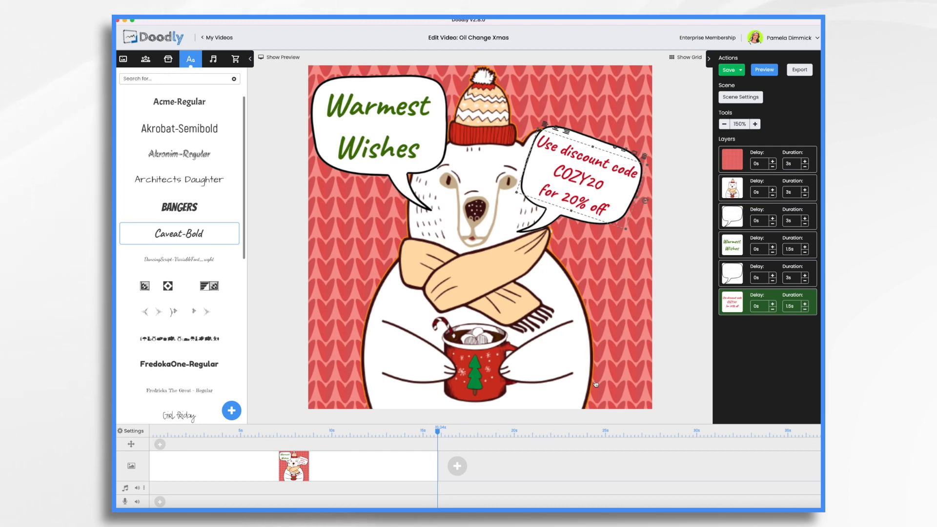
Set the knitted background layer's duration to 0 seconds
click(738, 159)
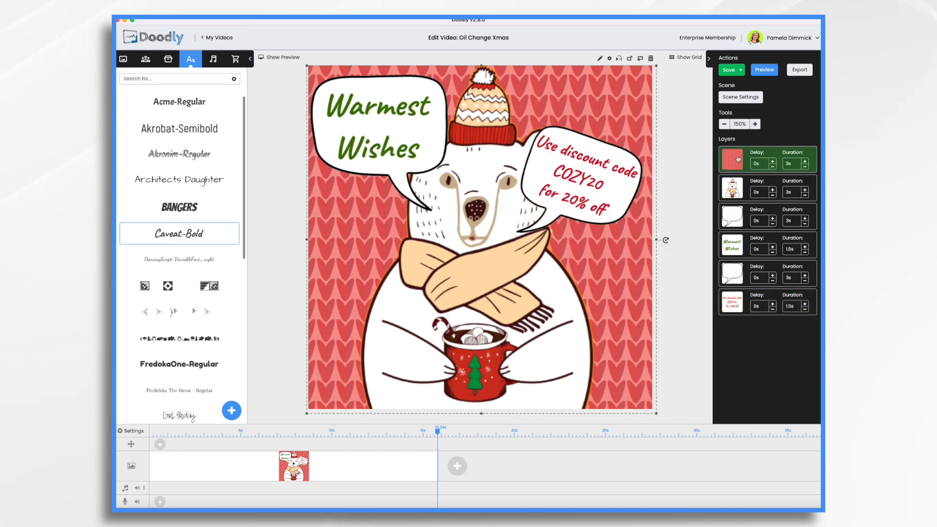
double_click(796, 167)
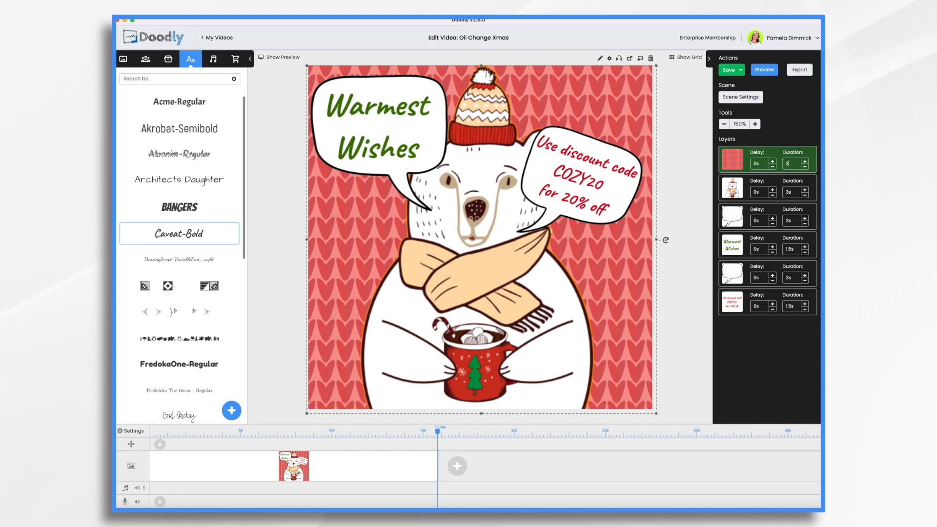
text(0)
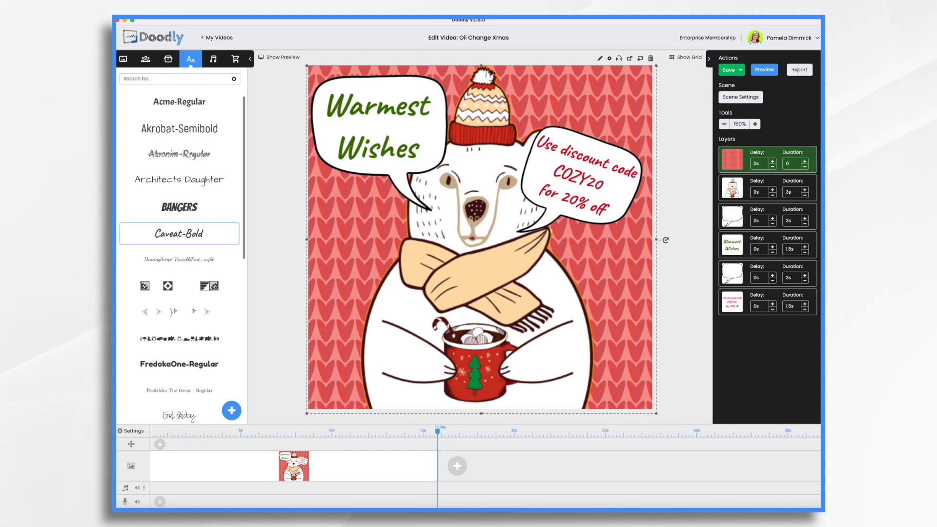
key(Return)
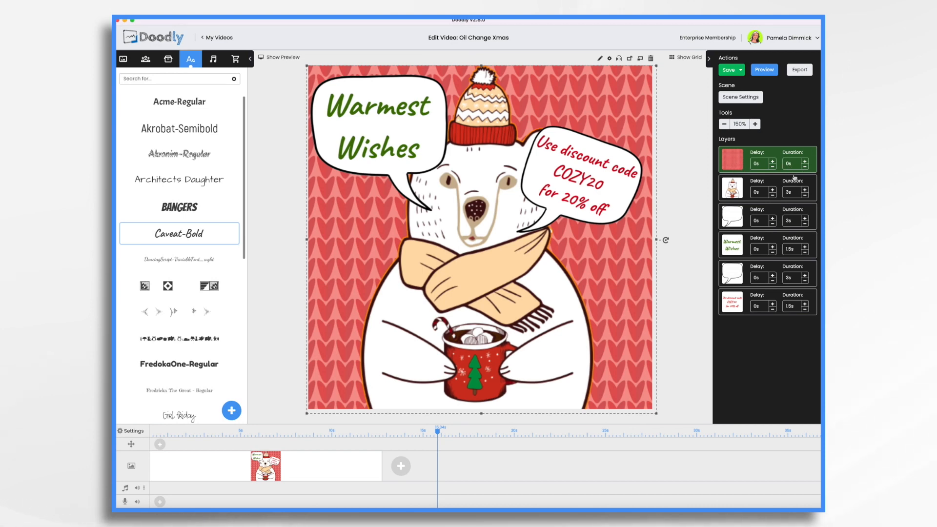
Search the props library for "logo"
click(168, 59)
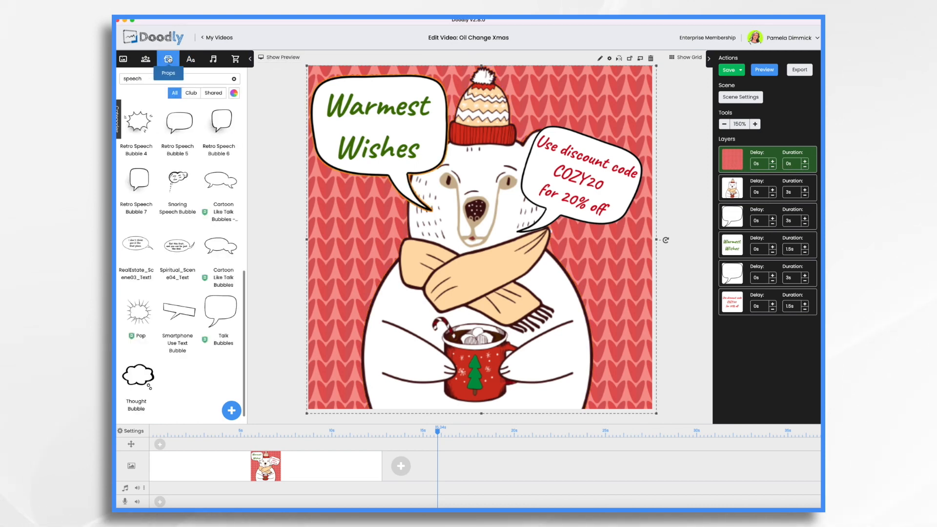
click(153, 80)
key(BackSpace)
key(BackSpace)
key(BackSpace)
key(BackSpace)
key(BackSpace)
key(BackSpace)
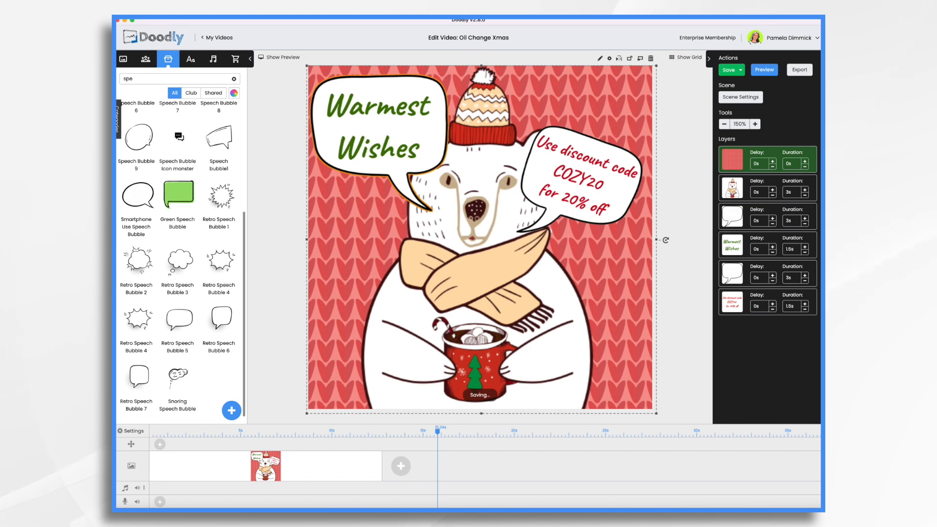
text(logo)
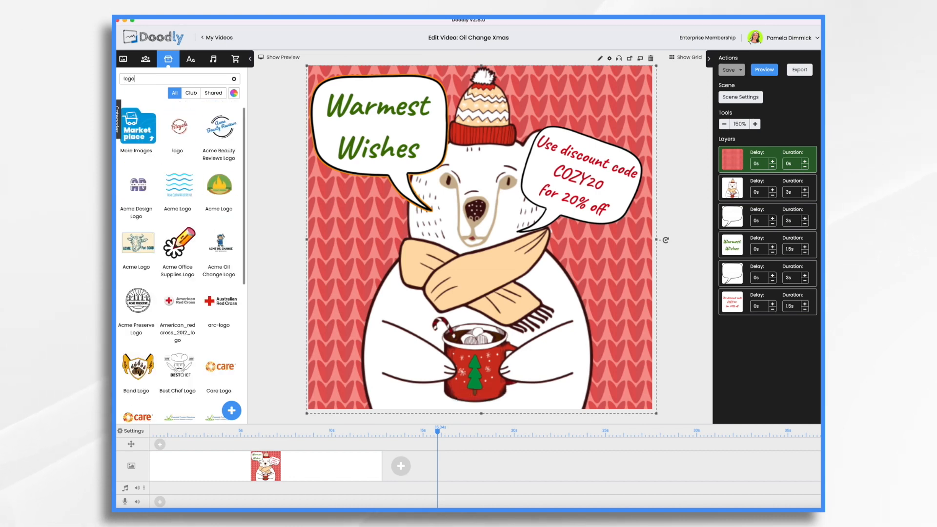
Add the Acme Oil Change Logo as a new image and scale it down into the scene's lower-right corner
drag(217, 240, 612, 372)
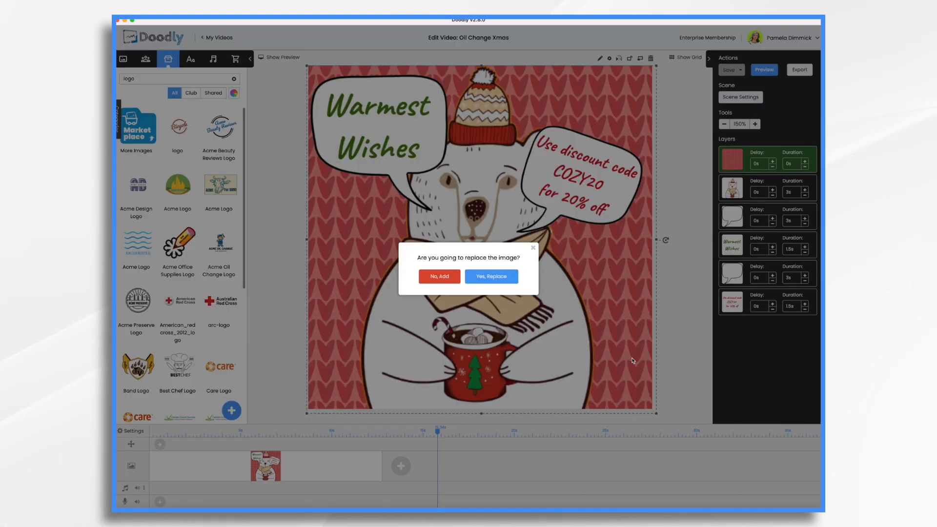
click(437, 281)
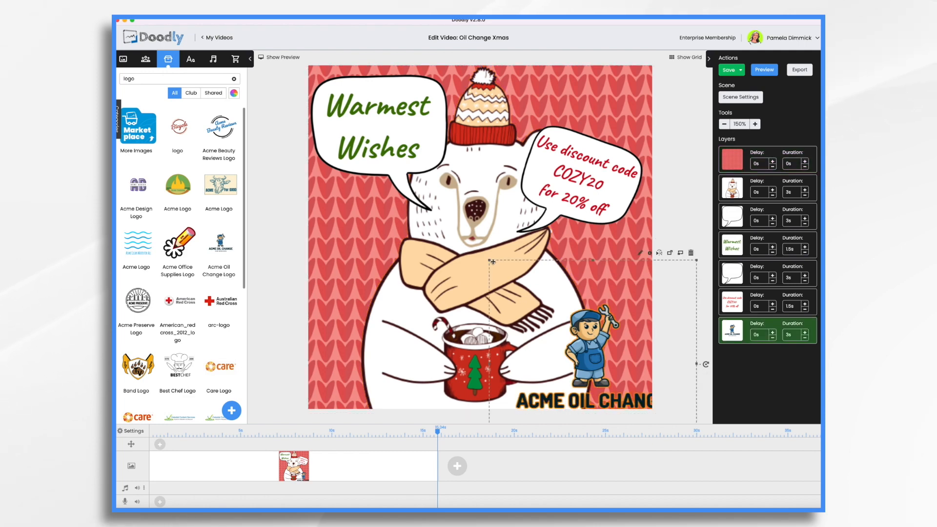
drag(492, 263, 603, 357)
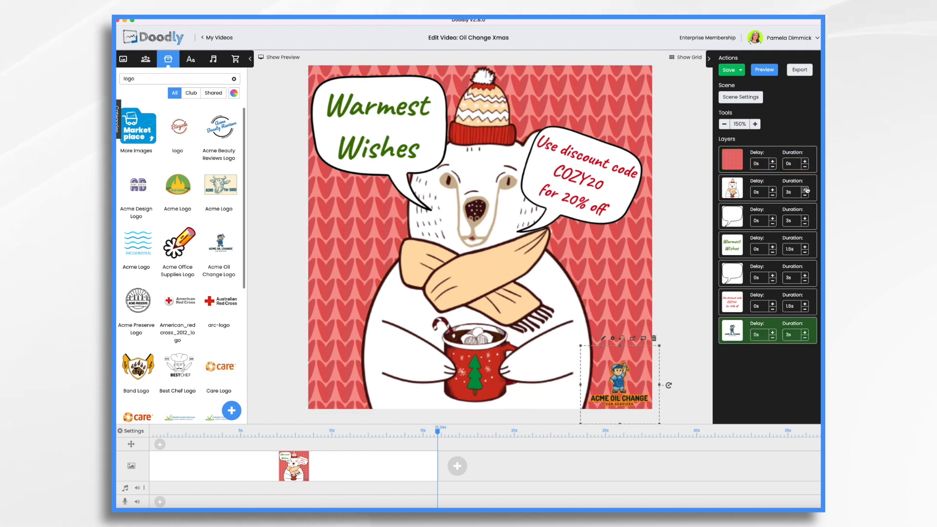
Move the logo layer directly after the knitted background in the layer order and set its duration to 0 seconds
drag(737, 333, 817, 192)
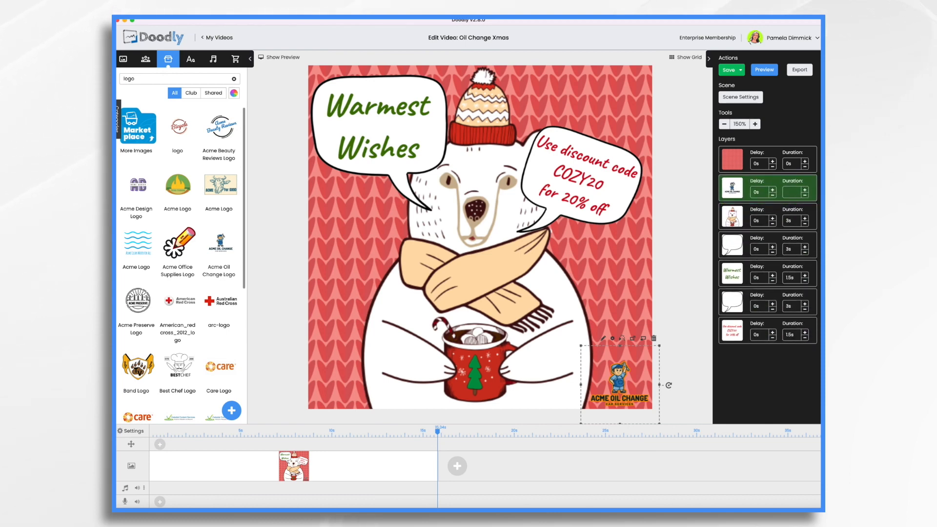
key(Return)
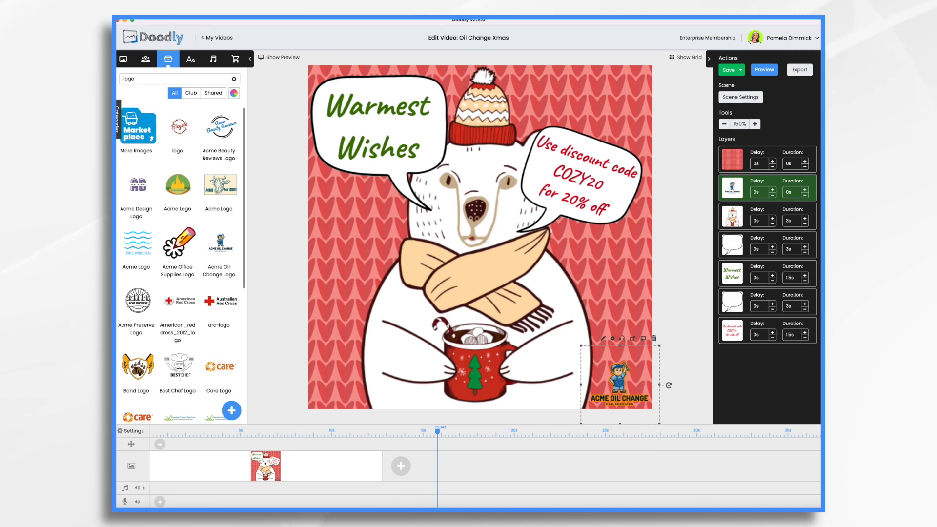
Set the polar bear's duration to 2 seconds and the Warmest Wishes speech bubble's duration to 1 second
click(806, 224)
click(806, 224)
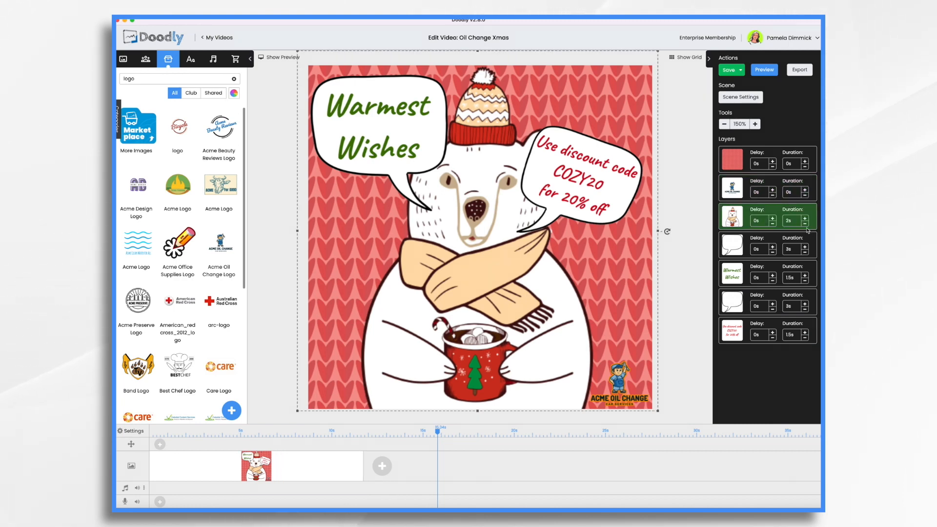
click(805, 252)
click(806, 253)
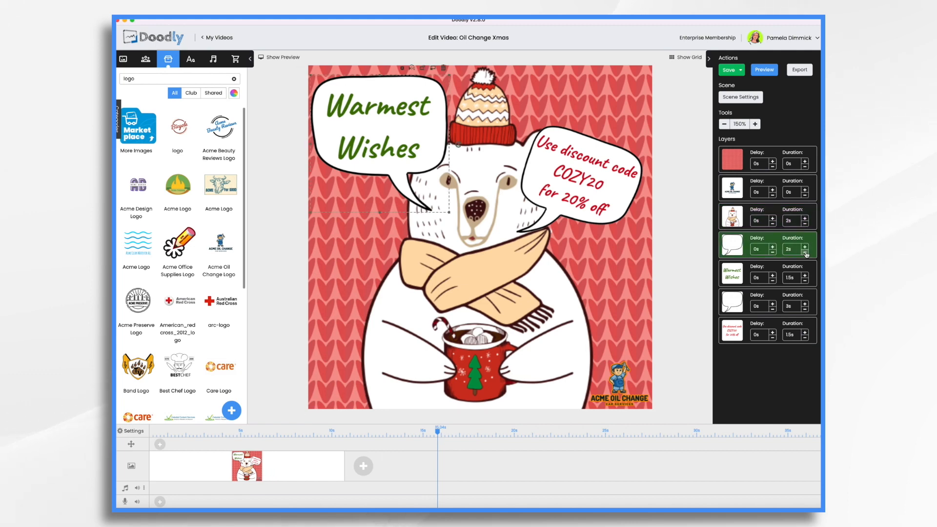
click(805, 253)
click(805, 252)
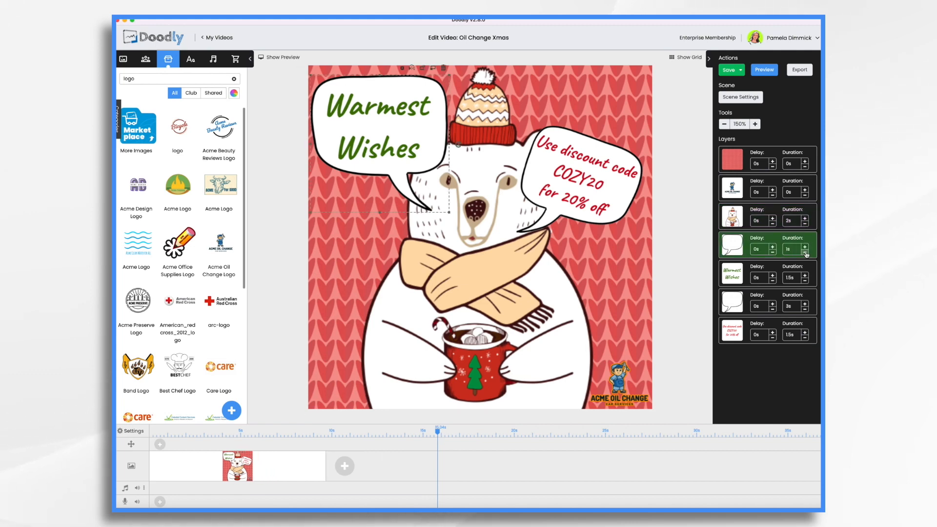
Set the duration of the discount code's speech bubble to 1 second
click(806, 309)
click(806, 309)
click(805, 309)
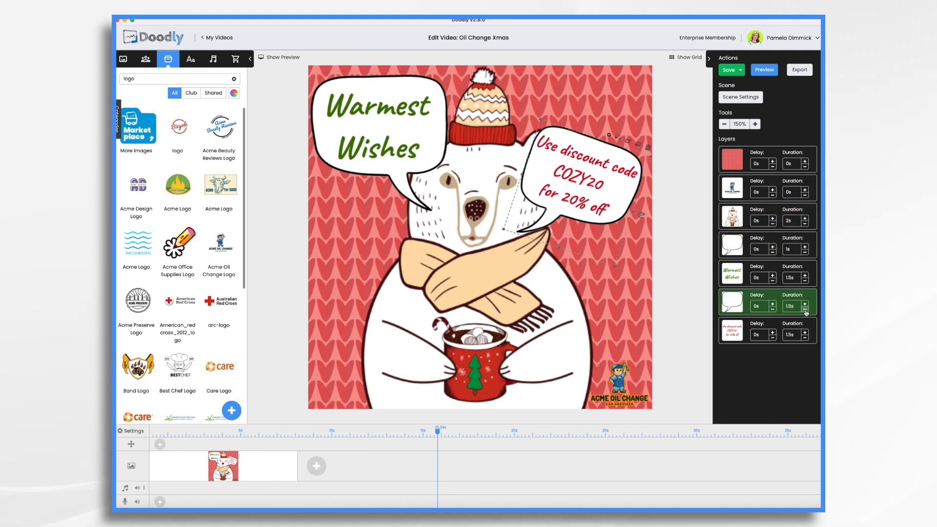
click(805, 309)
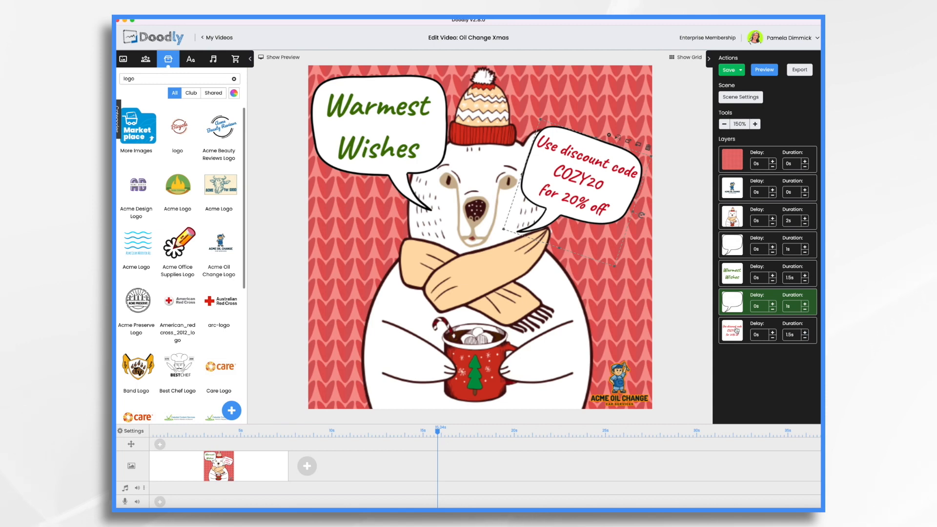
Set the discount code text's duration to 3.5 seconds
click(805, 331)
click(806, 331)
click(805, 332)
click(805, 332)
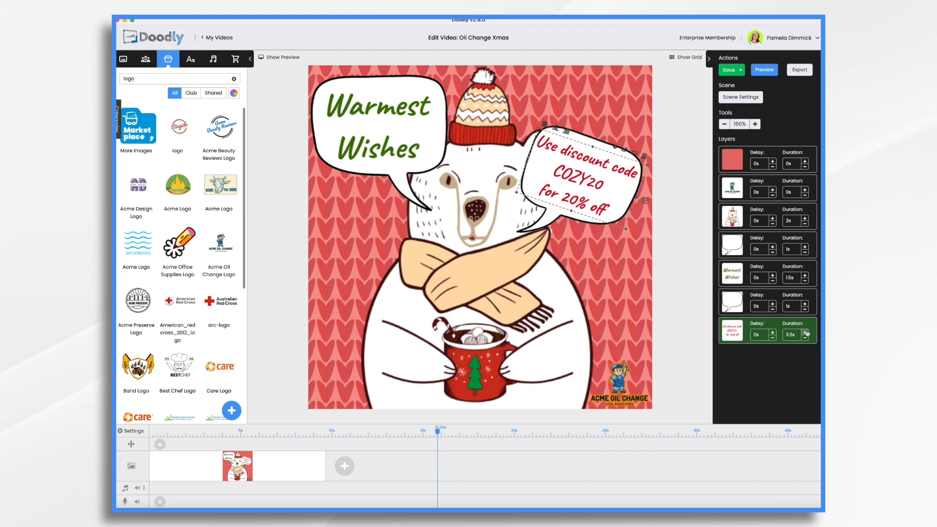
Set the extra time at the end of the scene to 10 seconds and apply the scene settings
click(749, 97)
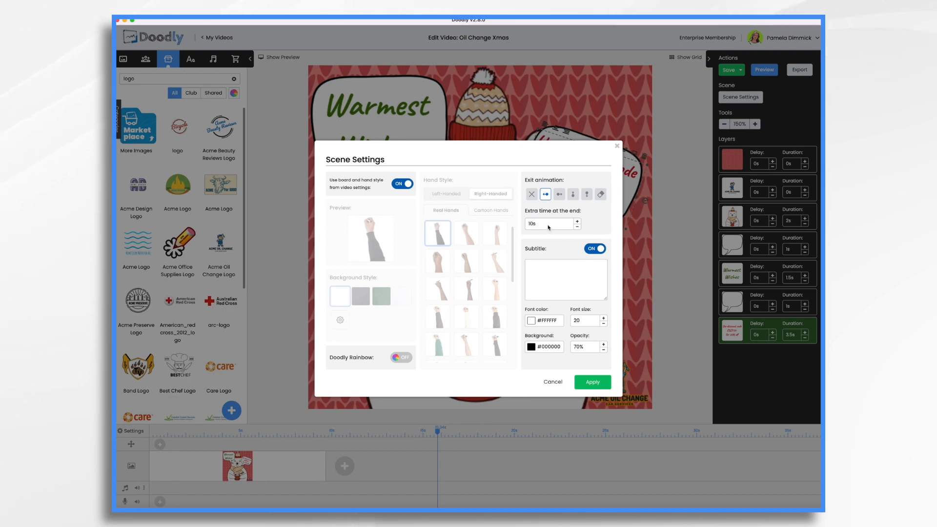
click(594, 383)
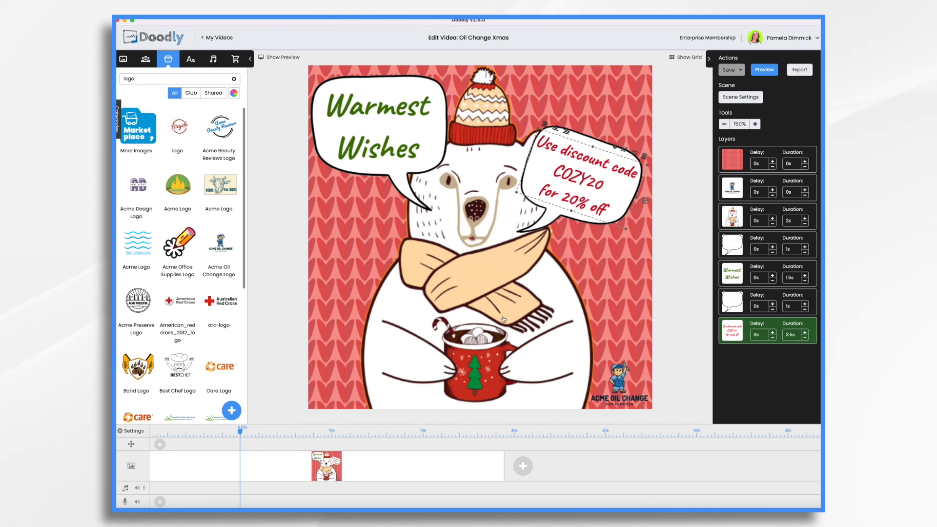
Change the polar bear asset's reveal mode to Fade and save it back to the scene
click(490, 112)
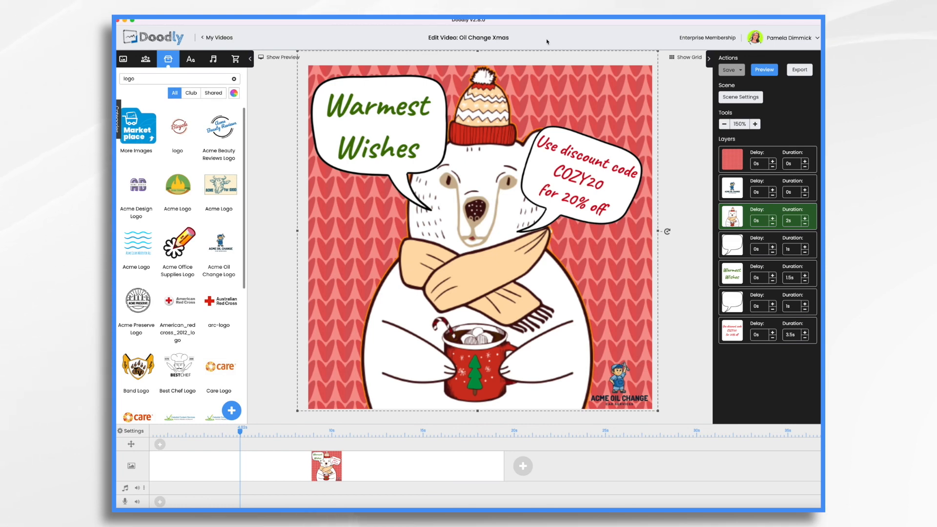
click(725, 125)
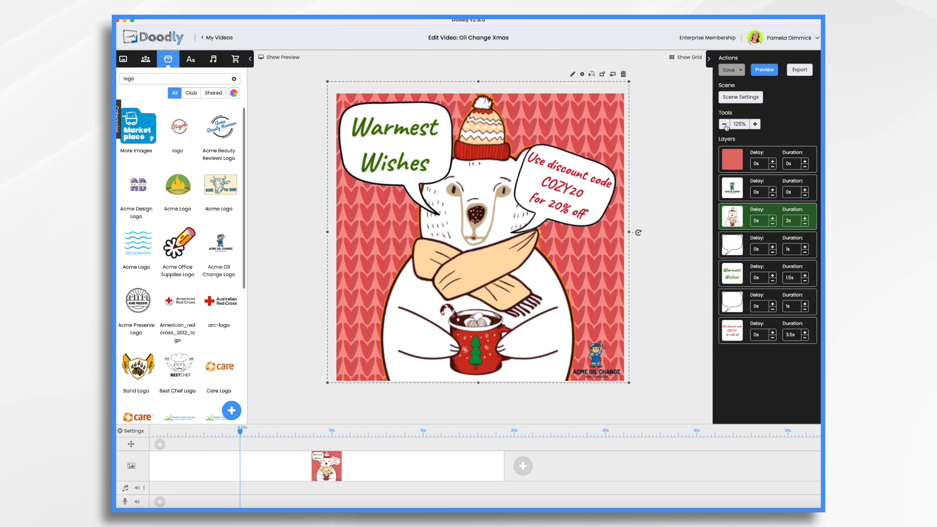
click(573, 74)
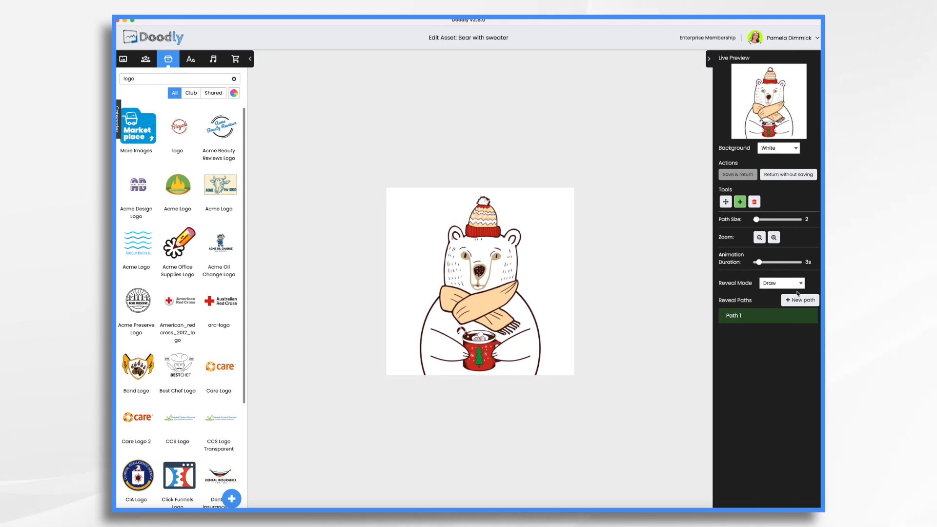
click(780, 287)
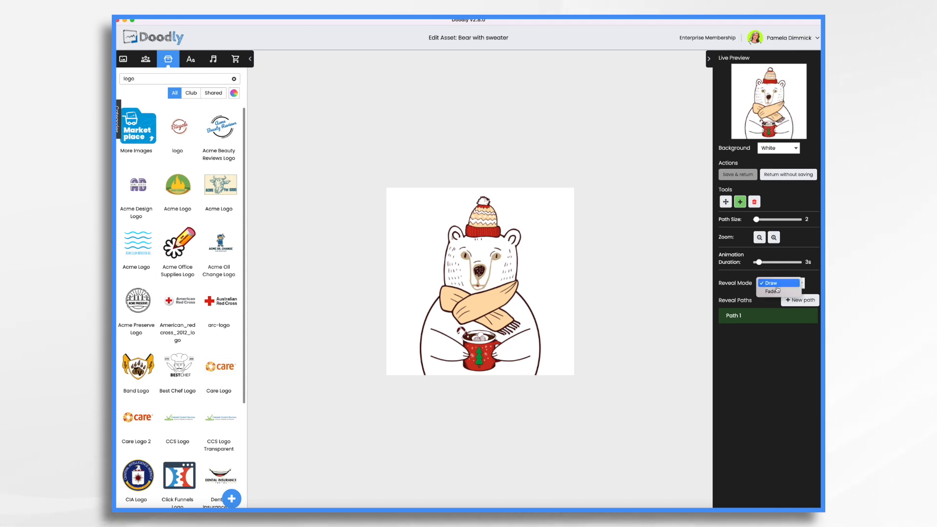
click(775, 292)
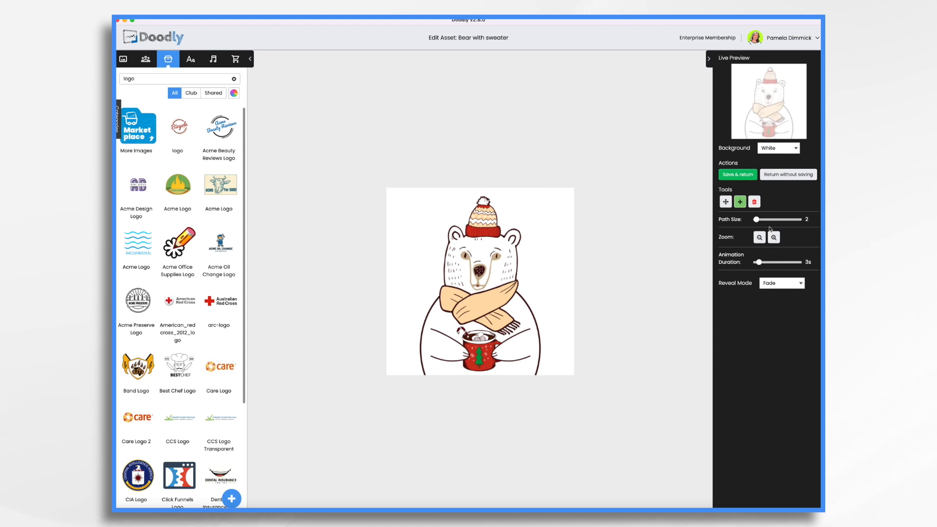
click(736, 179)
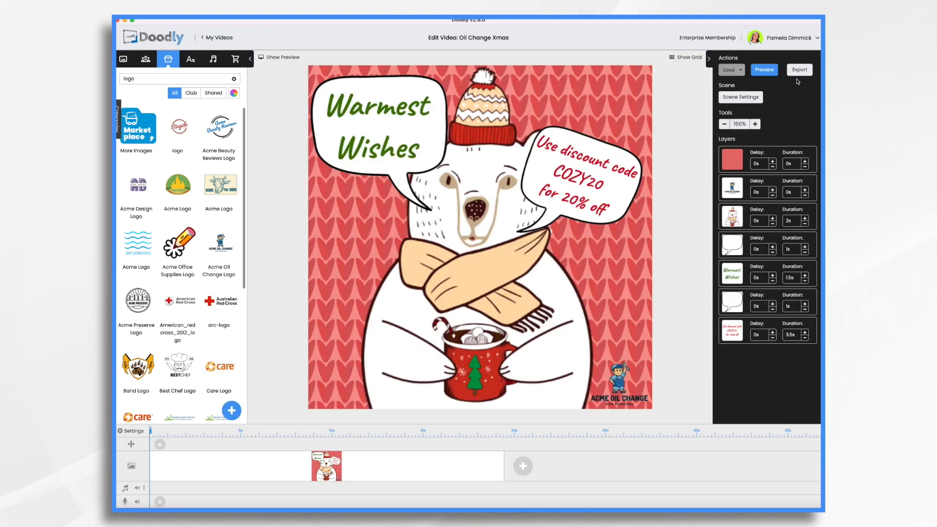
Play the video preview to check the bear's fade-in and the updated layer timing
click(760, 71)
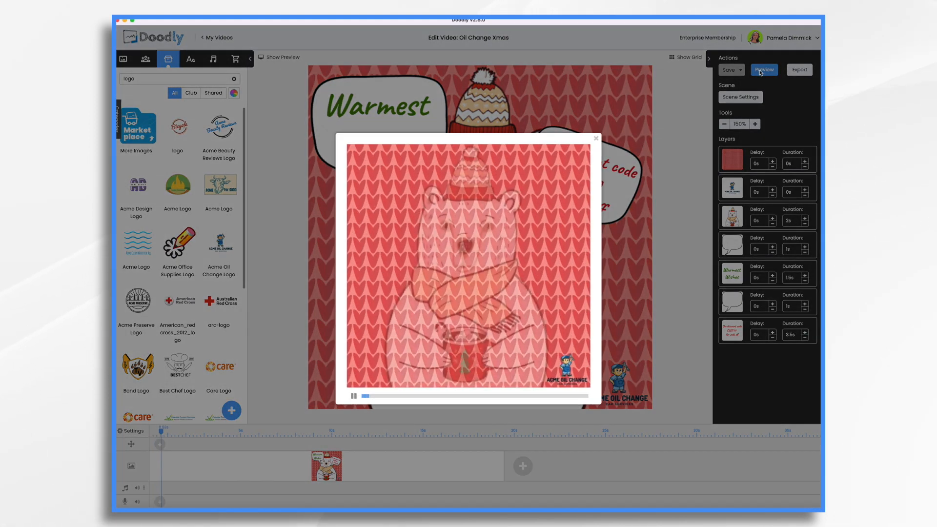